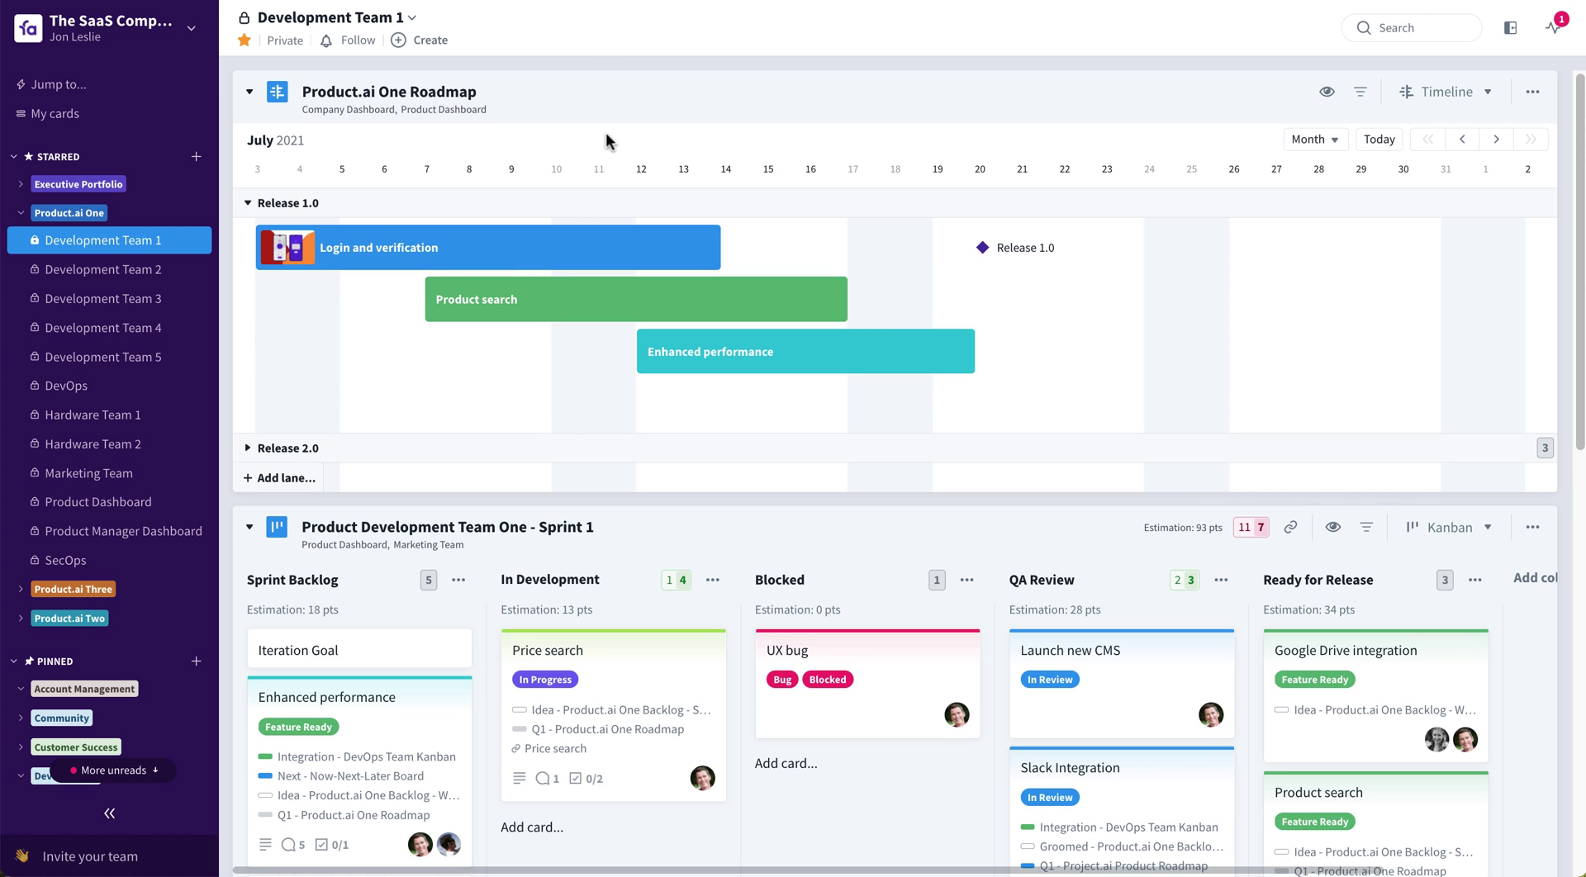
- Collapse and re-expand the Release 1.0 lane, and expand the Release 2.0 lane on the Product.ai One Roadmap
{"action": "left_click", "coordinate": [248, 207]}
{"action": "left_click", "coordinate": [247, 204]}
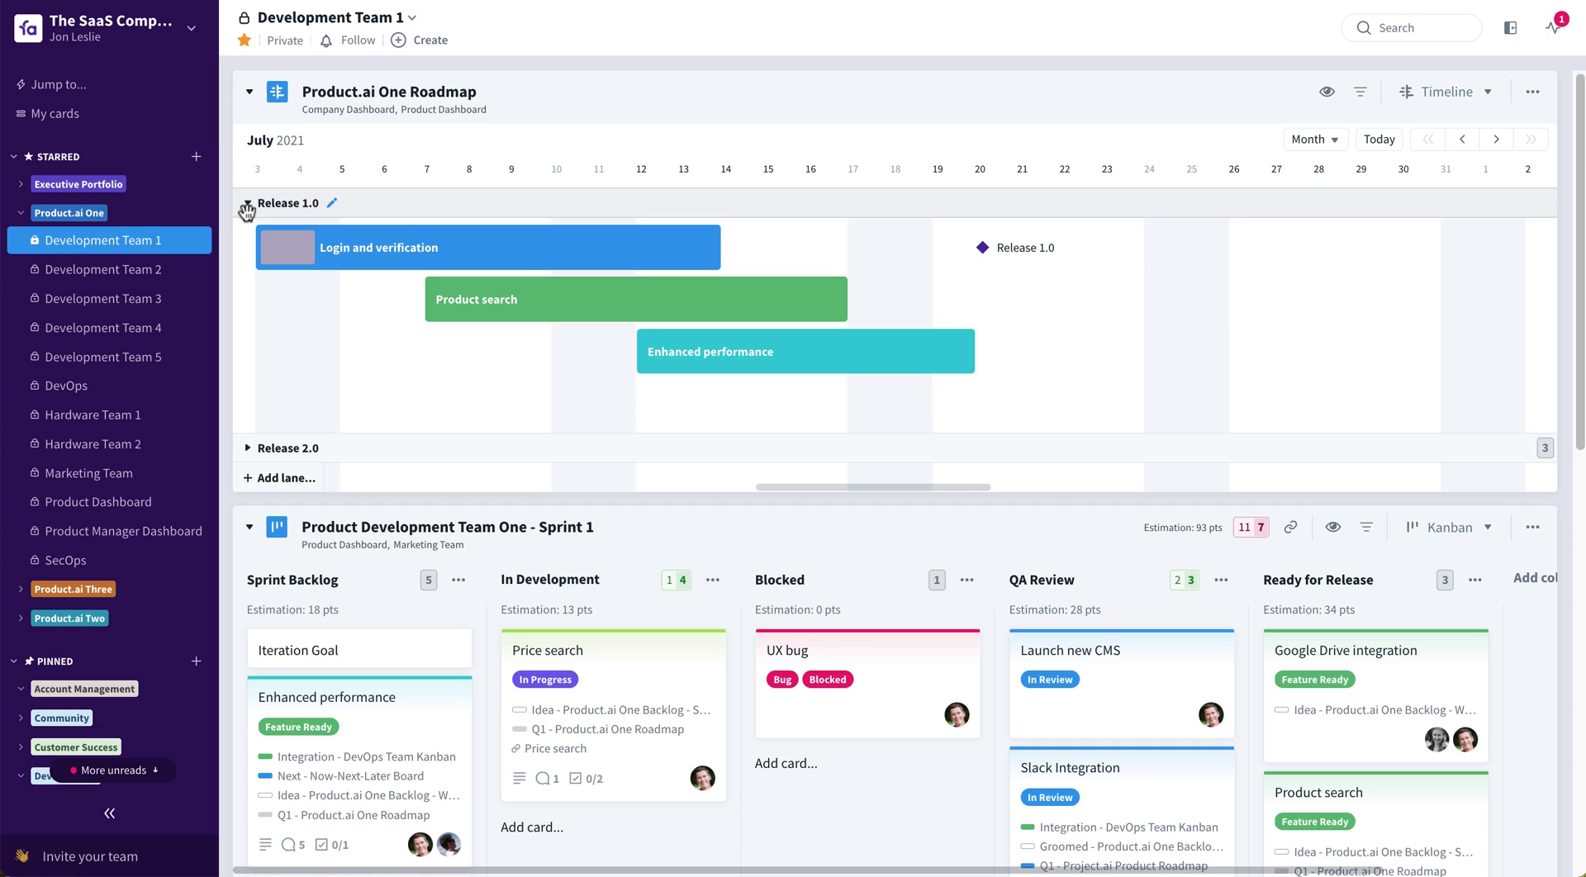
{"action": "mouse_move", "coordinate": [413, 244]}
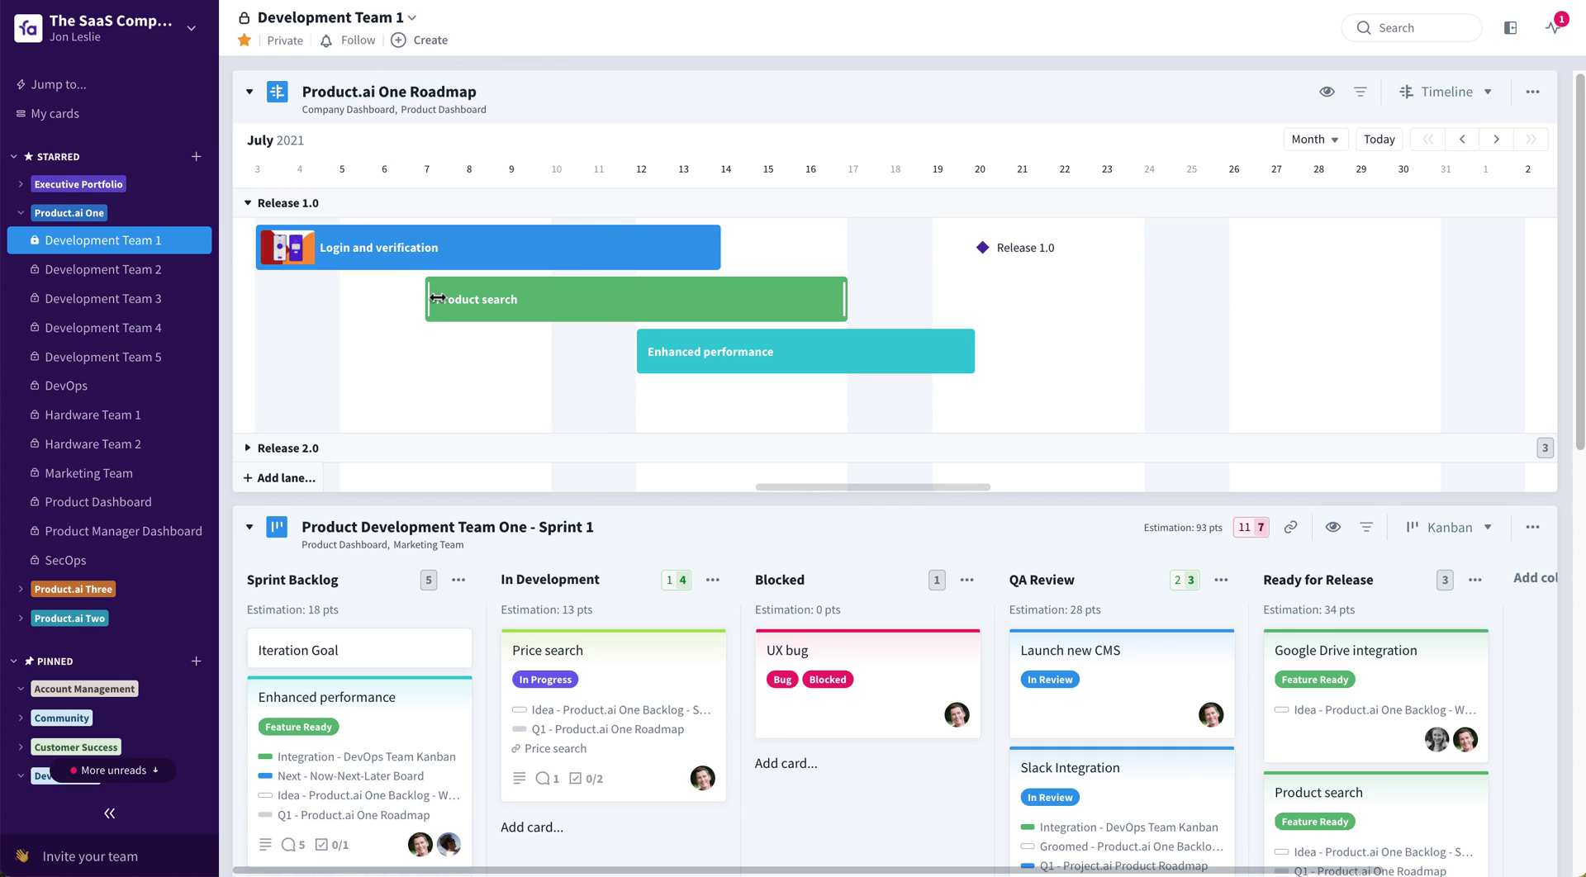
{"action": "left_click", "coordinate": [247, 450]}
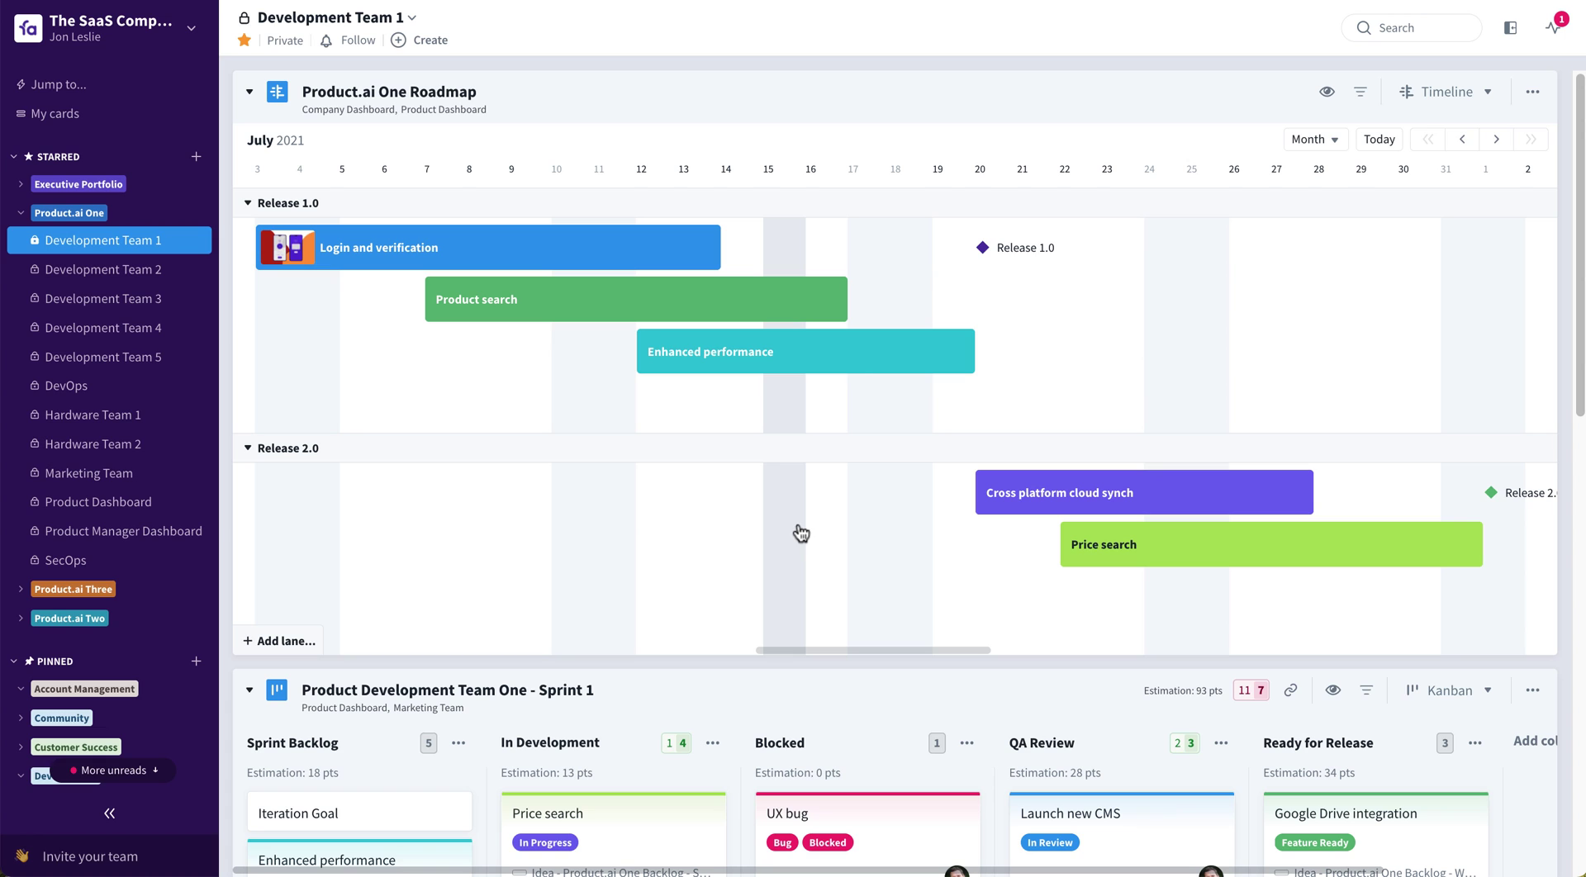
{"action": "left_click", "coordinate": [1532, 92]}
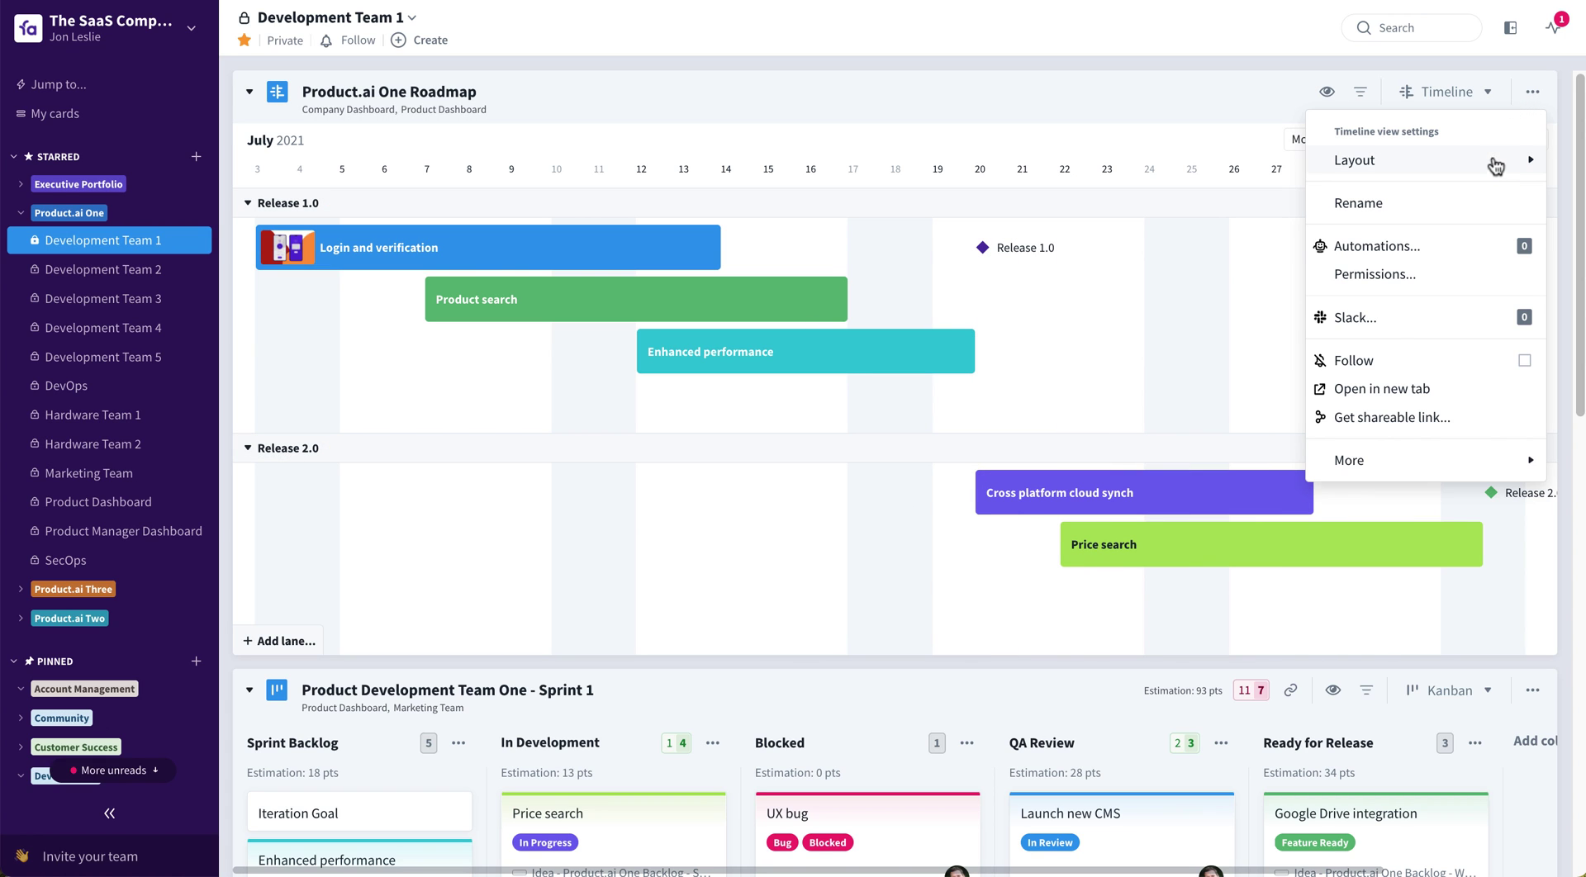
{"action": "mouse_move", "coordinate": [1497, 164]}
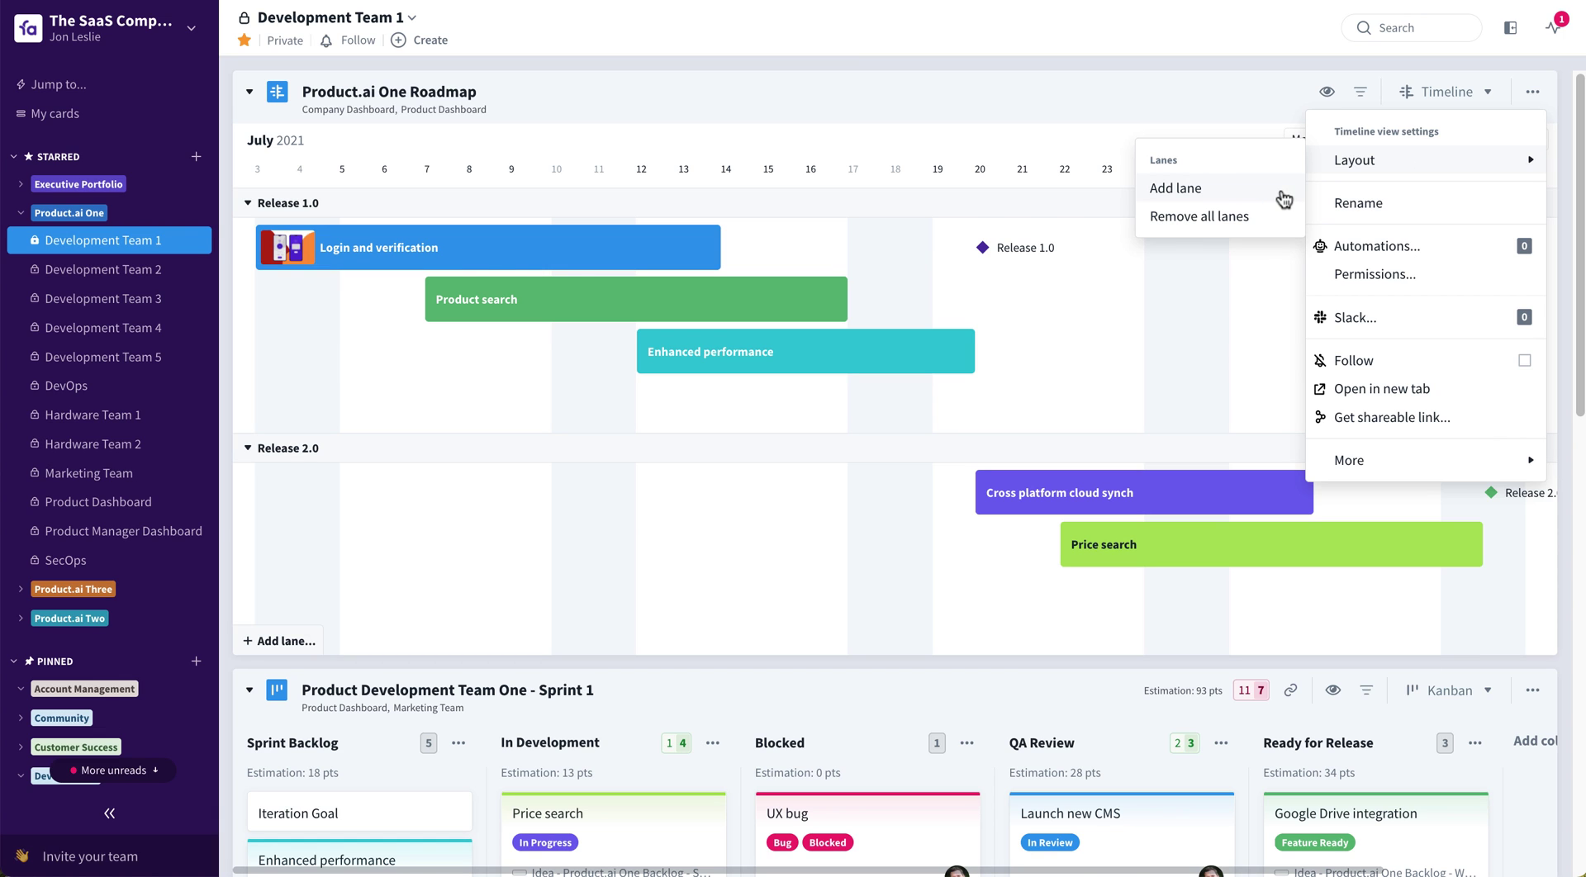
{"action": "left_click", "coordinate": [1239, 113]}
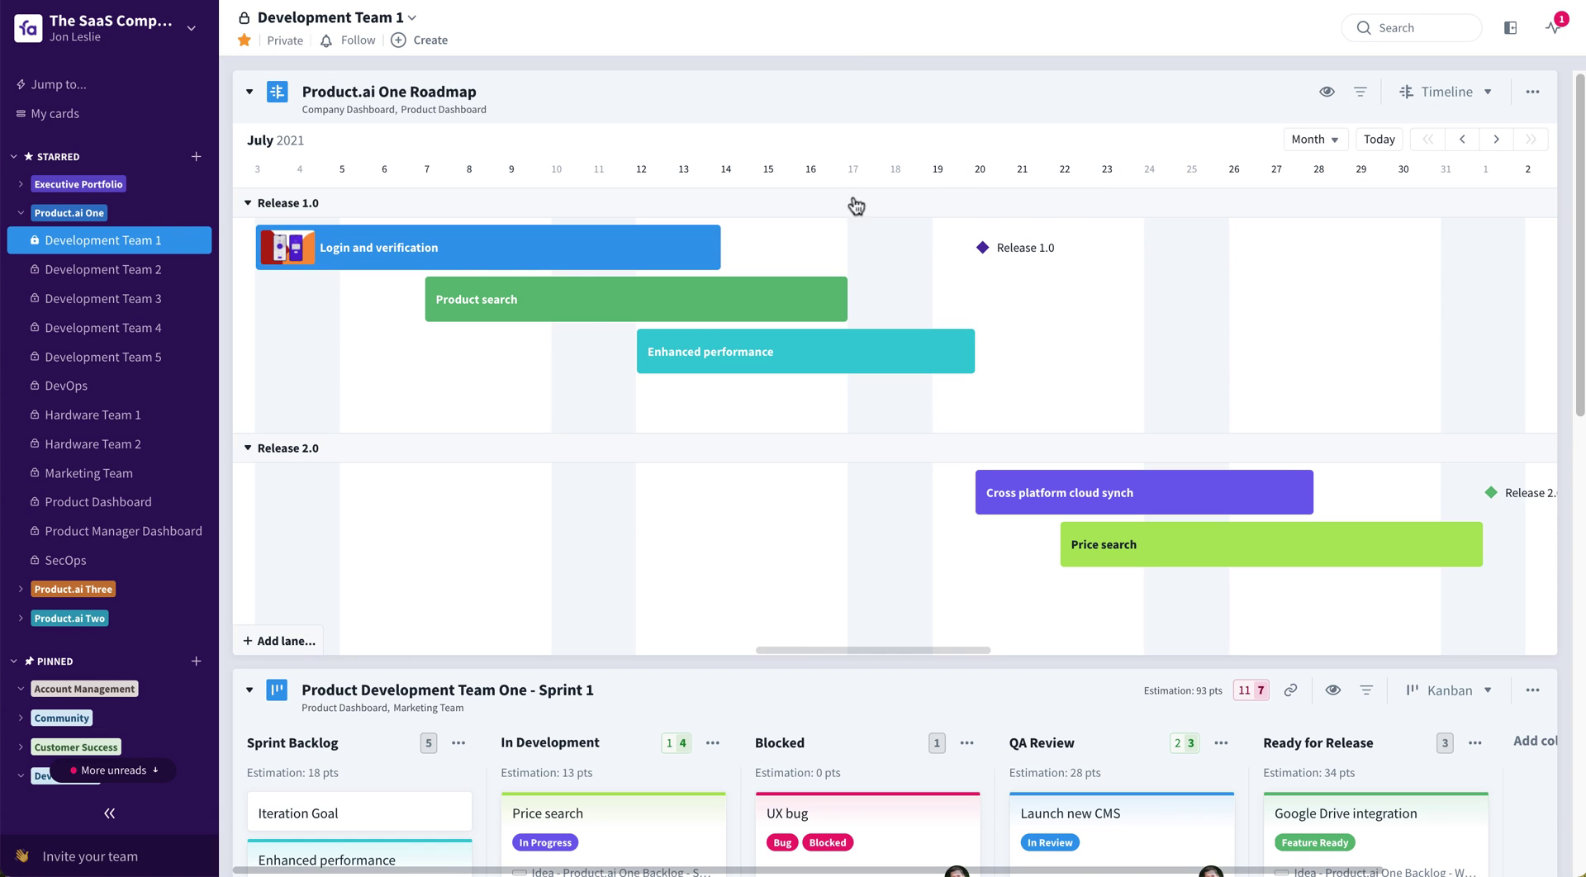
- Add a new lane named Release 3.0 to the Product.ai One Roadmap
{"action": "left_click", "coordinate": [281, 641]}
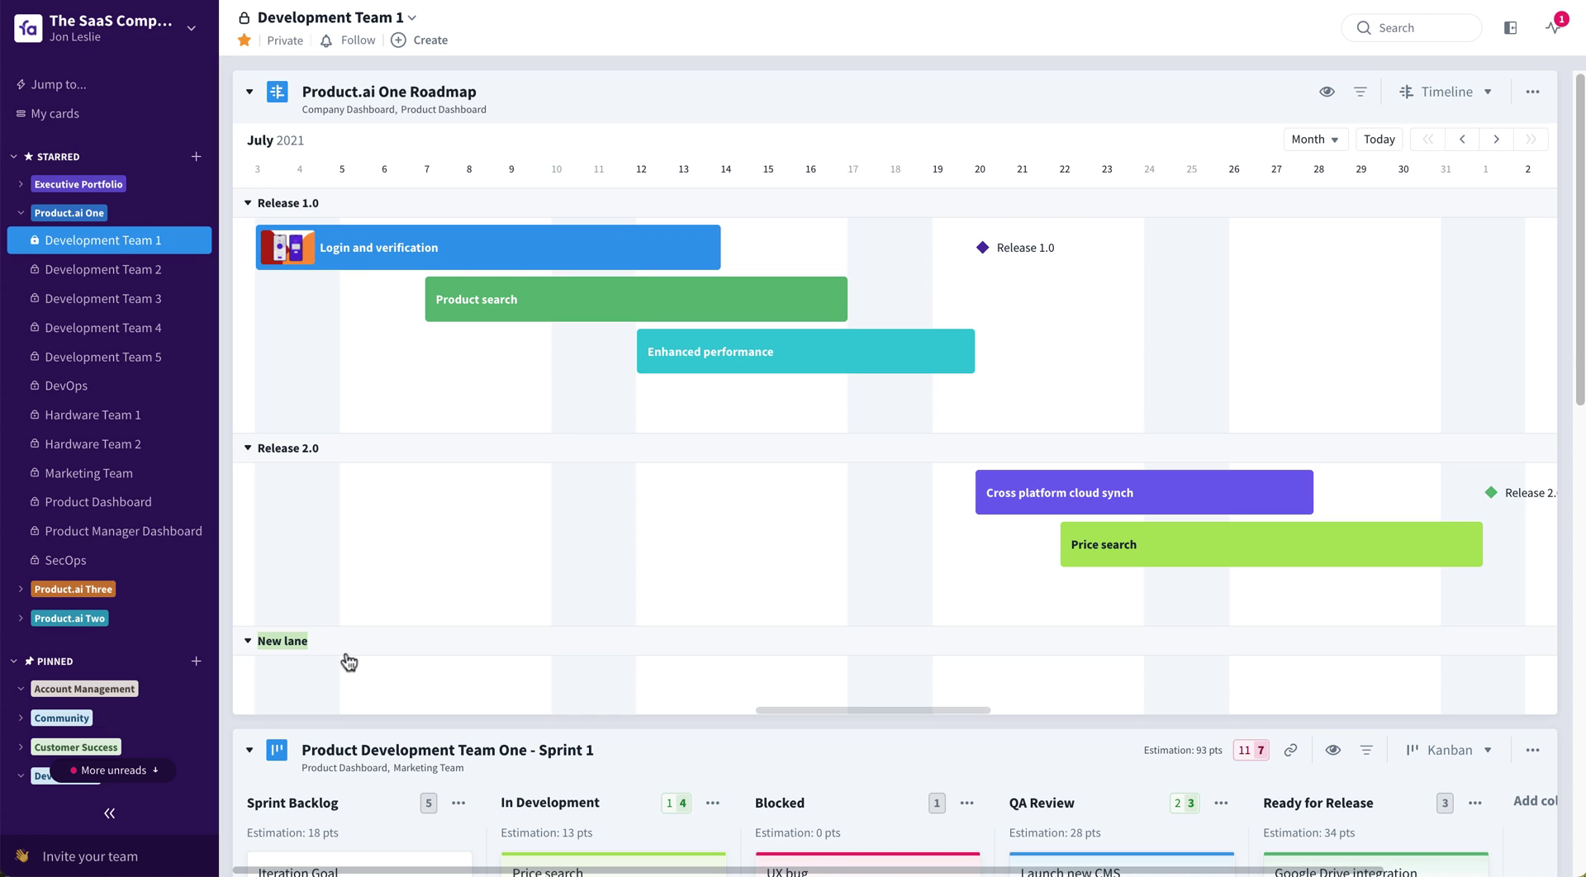
{"action": "type", "text": "Release 3.0"}
{"action": "key", "text": "Return"}
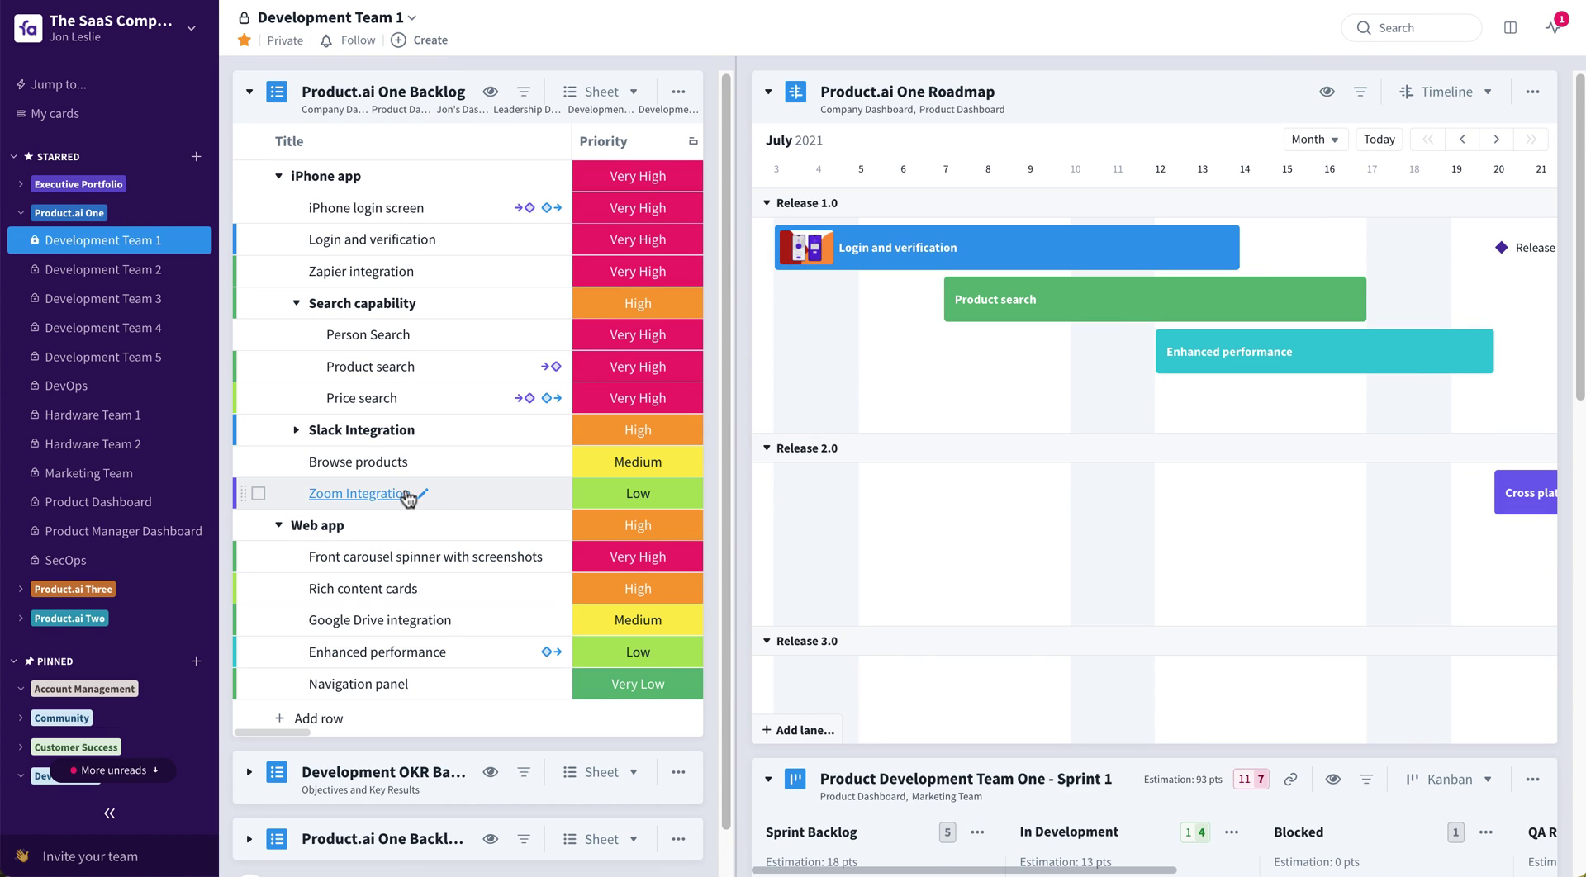
- Schedule the Browse products backlog item in the Release 3.0 lane in late July and adjust its dates and duration
{"action": "left_click_drag", "start_coordinate": [265, 461], "coordinate": [1447, 693]}
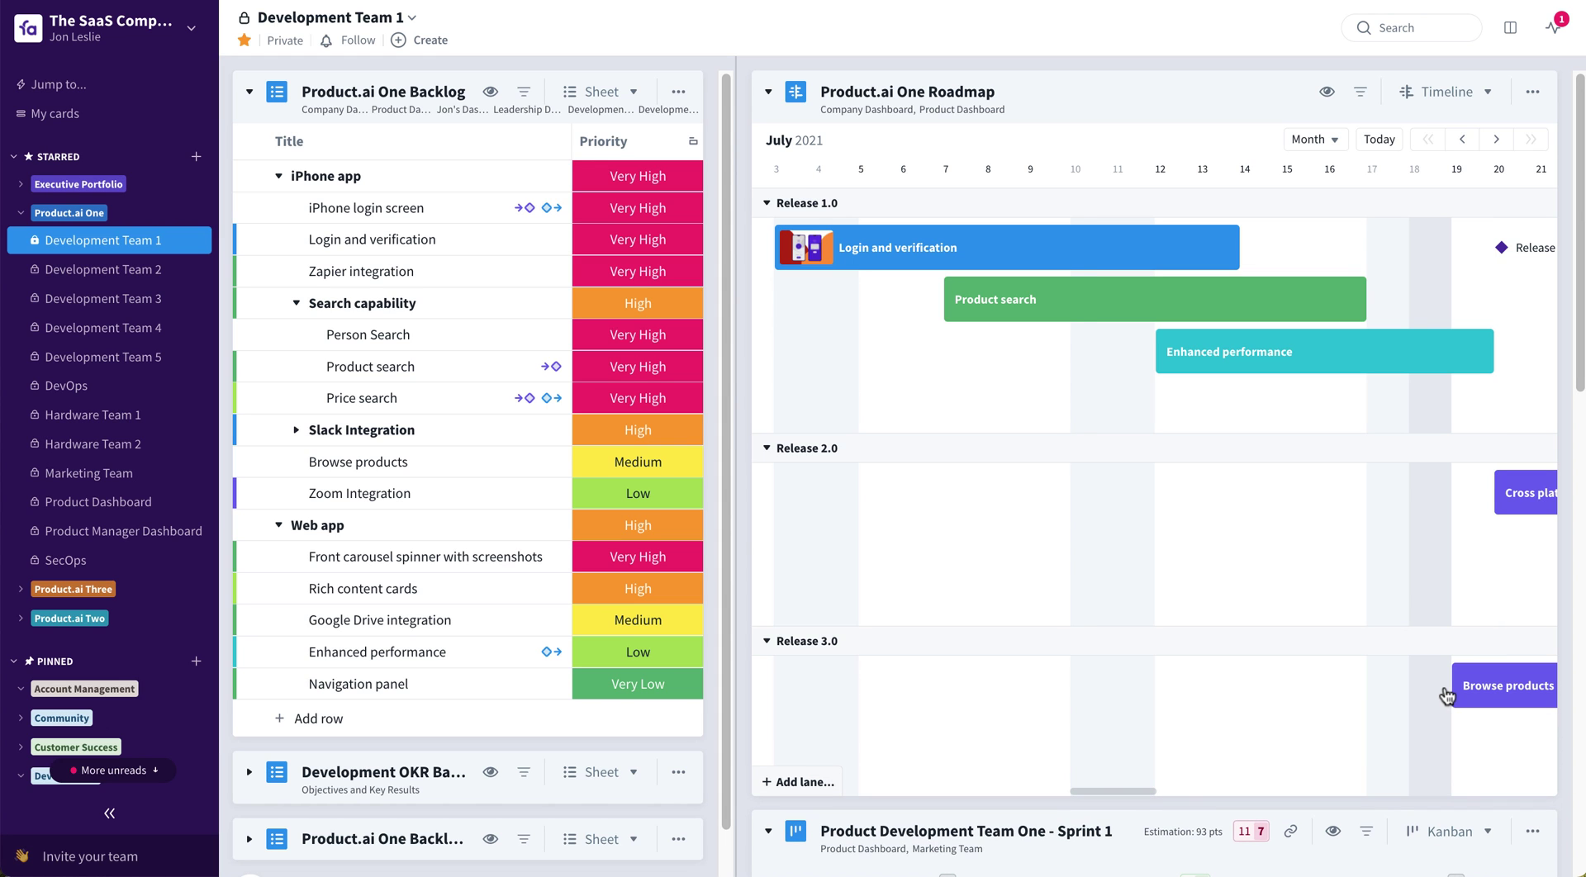
{"action": "scroll", "coordinate": [1402, 675], "scroll_direction": "right", "scroll_amount": 5}
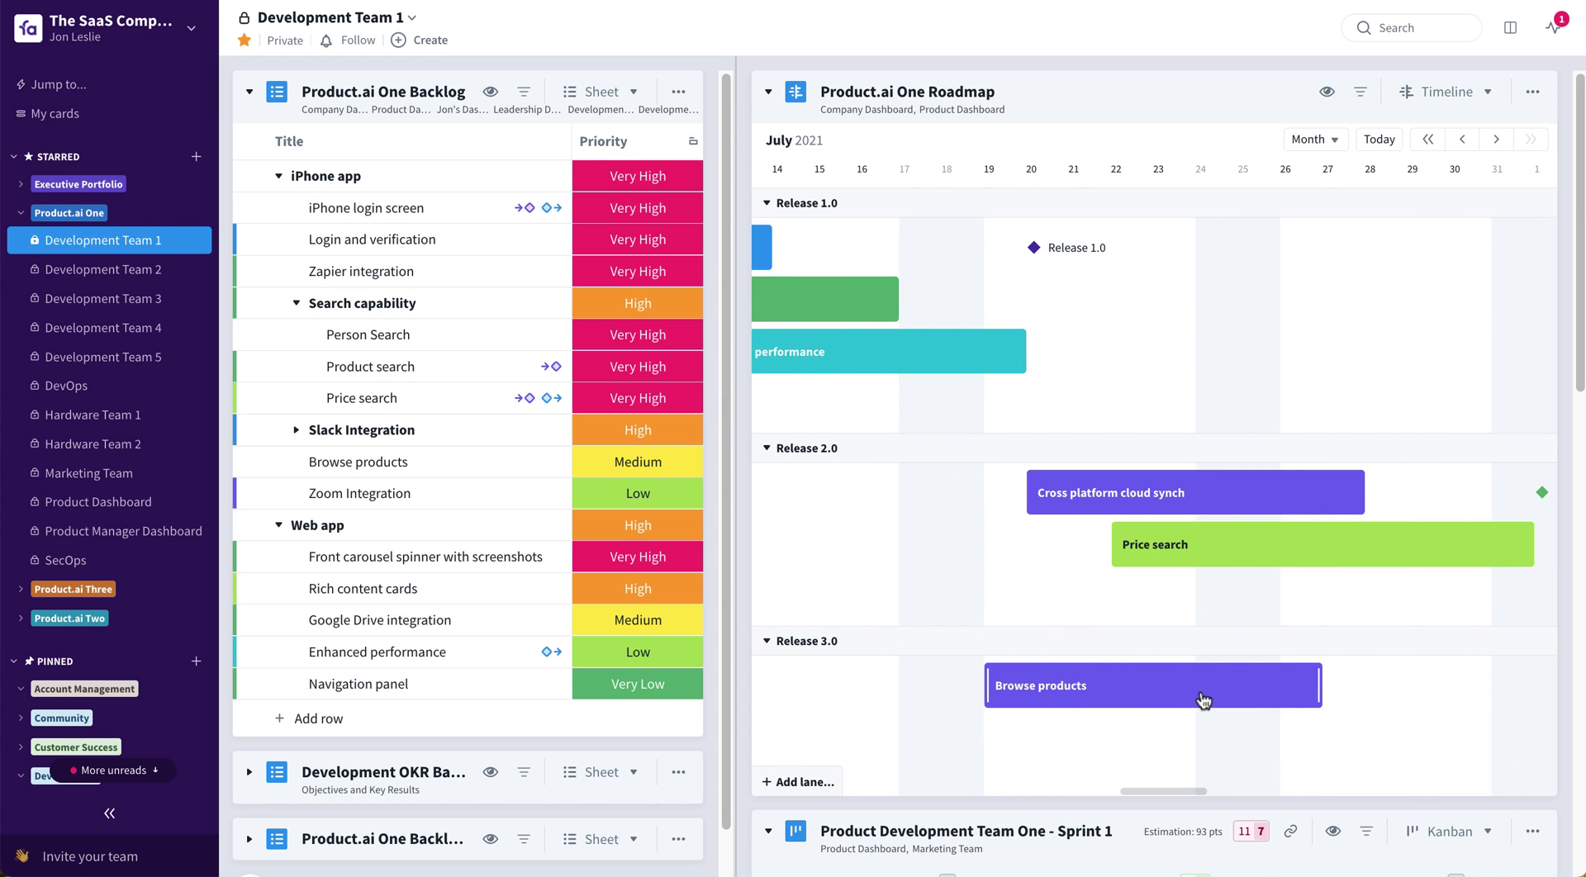
{"action": "left_click_drag", "start_coordinate": [1203, 696], "coordinate": [1370, 696]}
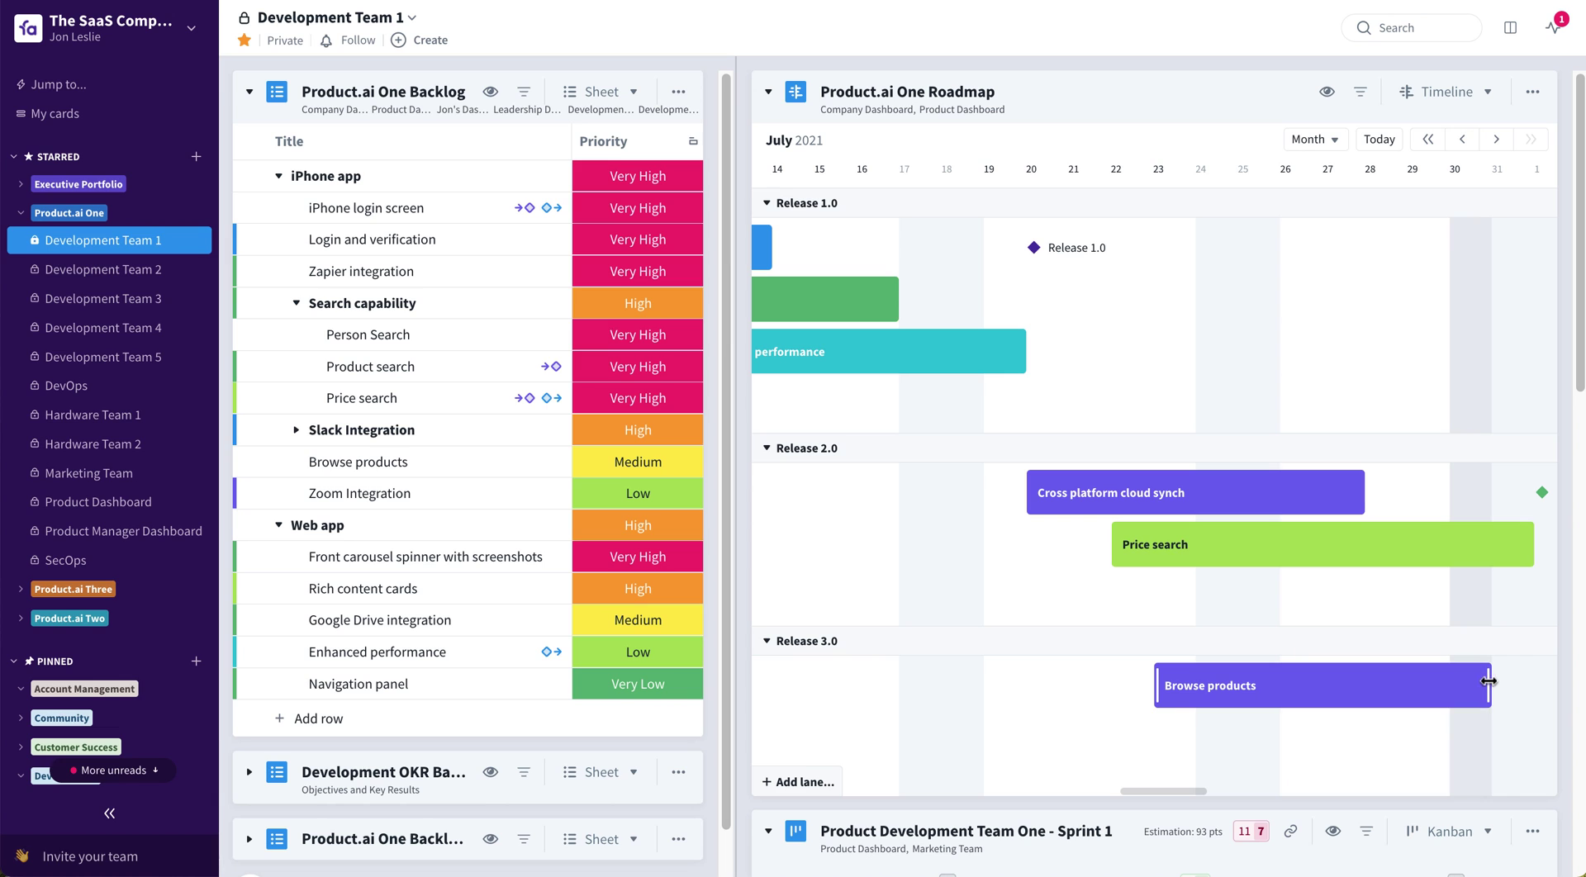
{"action": "mouse_move", "coordinate": [1488, 682]}
{"action": "left_mouse_down"}
{"action": "mouse_move", "coordinate": [1528, 682]}
{"action": "mouse_move", "coordinate": [1463, 684]}
{"action": "left_mouse_up"}
{"action": "left_click_drag", "start_coordinate": [1245, 675], "coordinate": [1409, 680]}
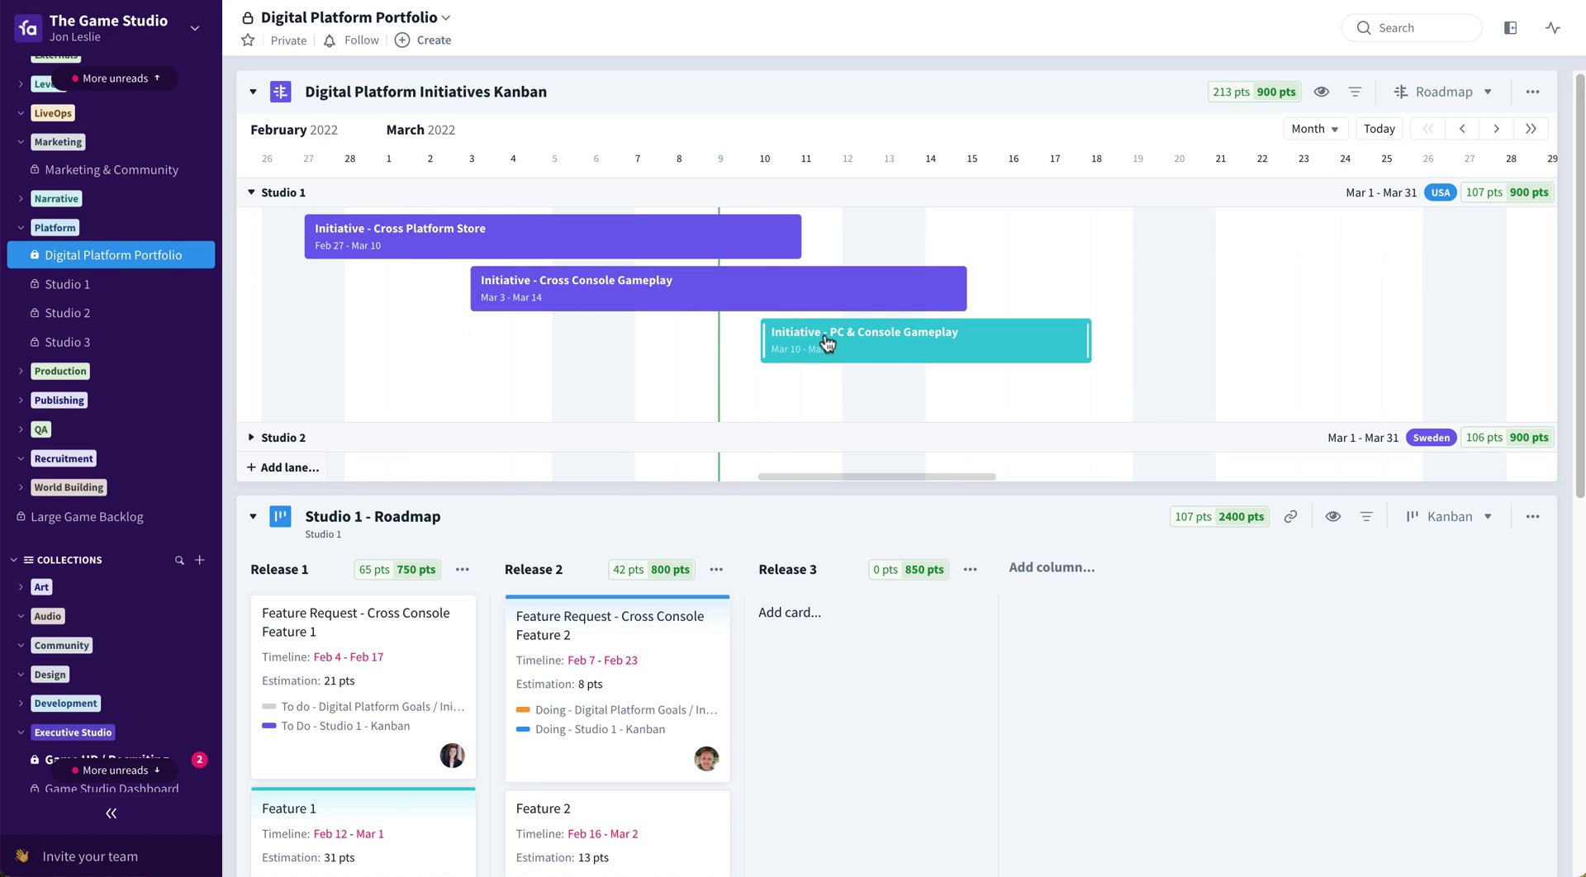
- Expand the Studio 2 lane and schedule Initiative - Anti-Cheat PC from the goals backlog there for Mar 11 - Mar 19
{"action": "left_click", "coordinate": [252, 438]}
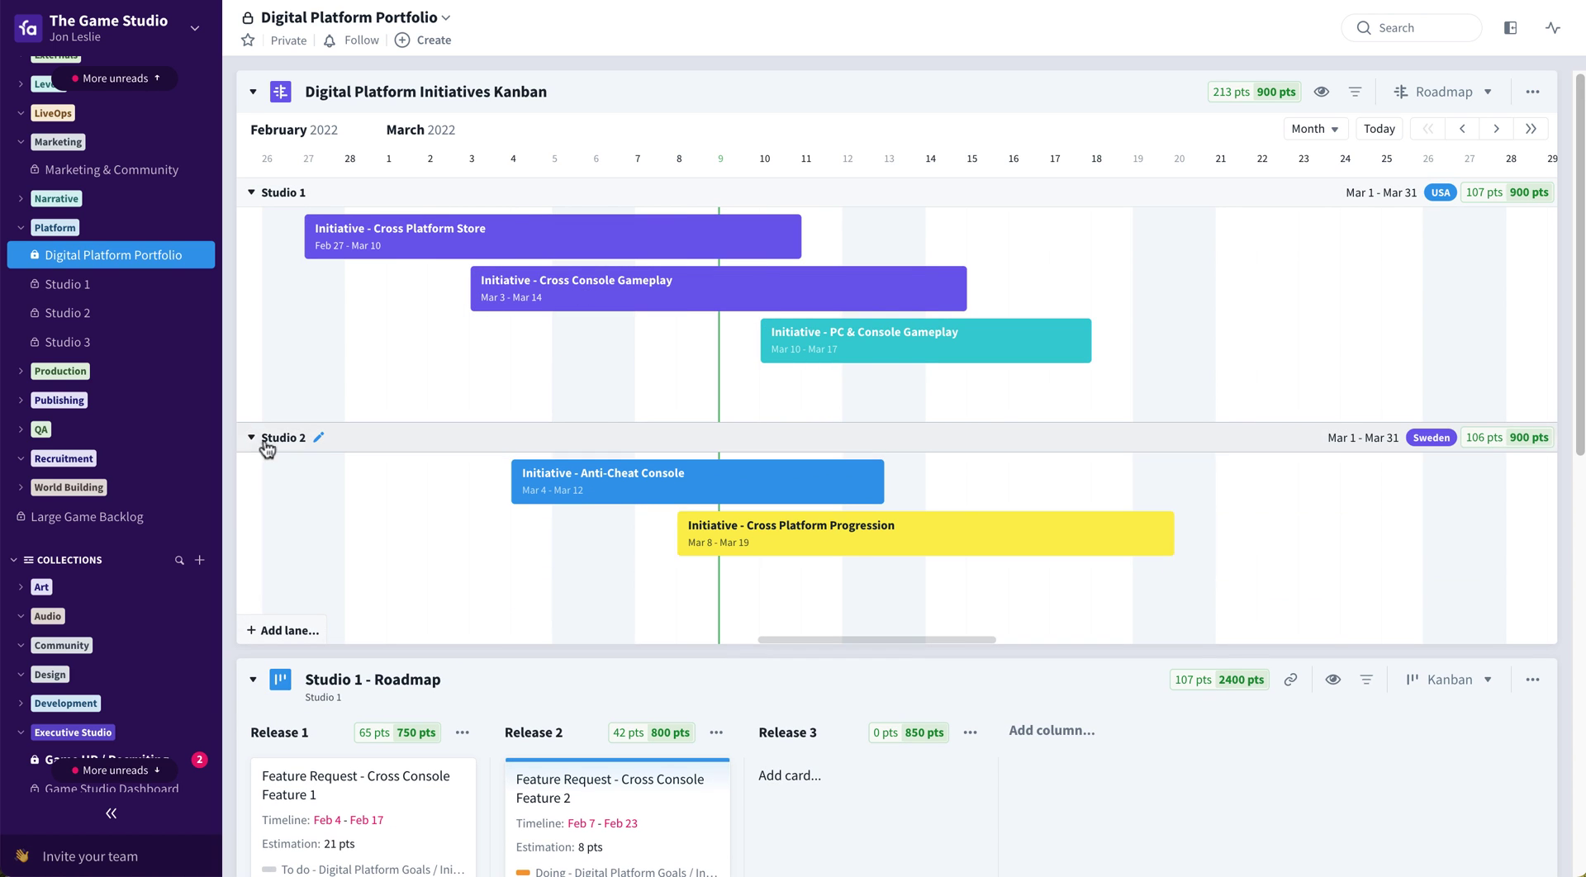
{"action": "mouse_move", "coordinate": [751, 538]}
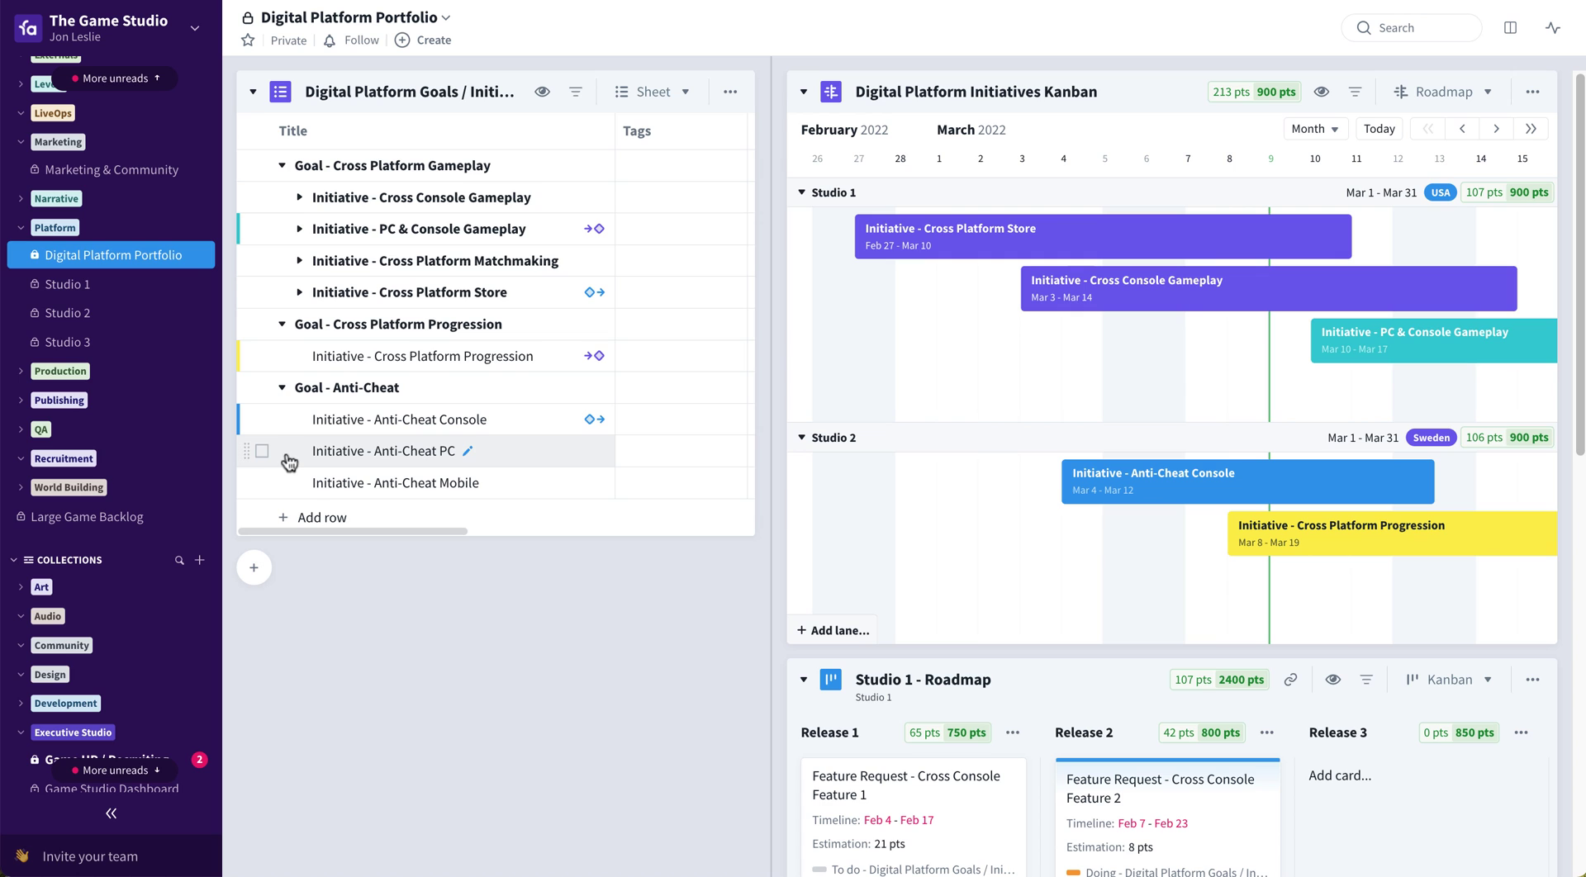
{"action": "left_click_drag", "start_coordinate": [284, 463], "coordinate": [1348, 598]}
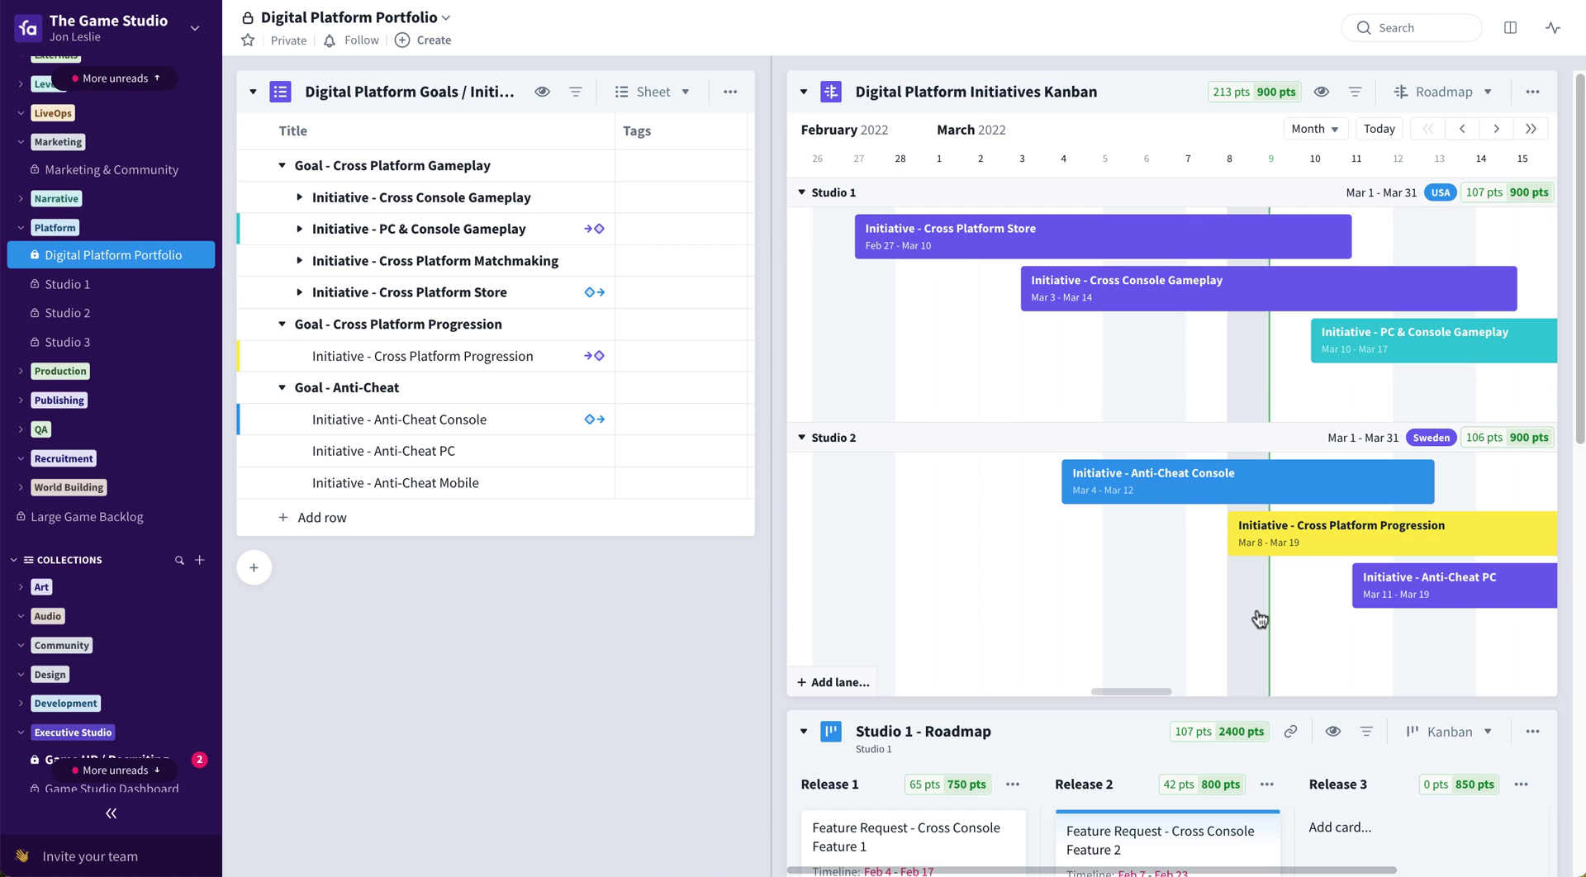
{"action": "scroll", "coordinate": [1259, 619], "scroll_direction": "right", "scroll_amount": 5}
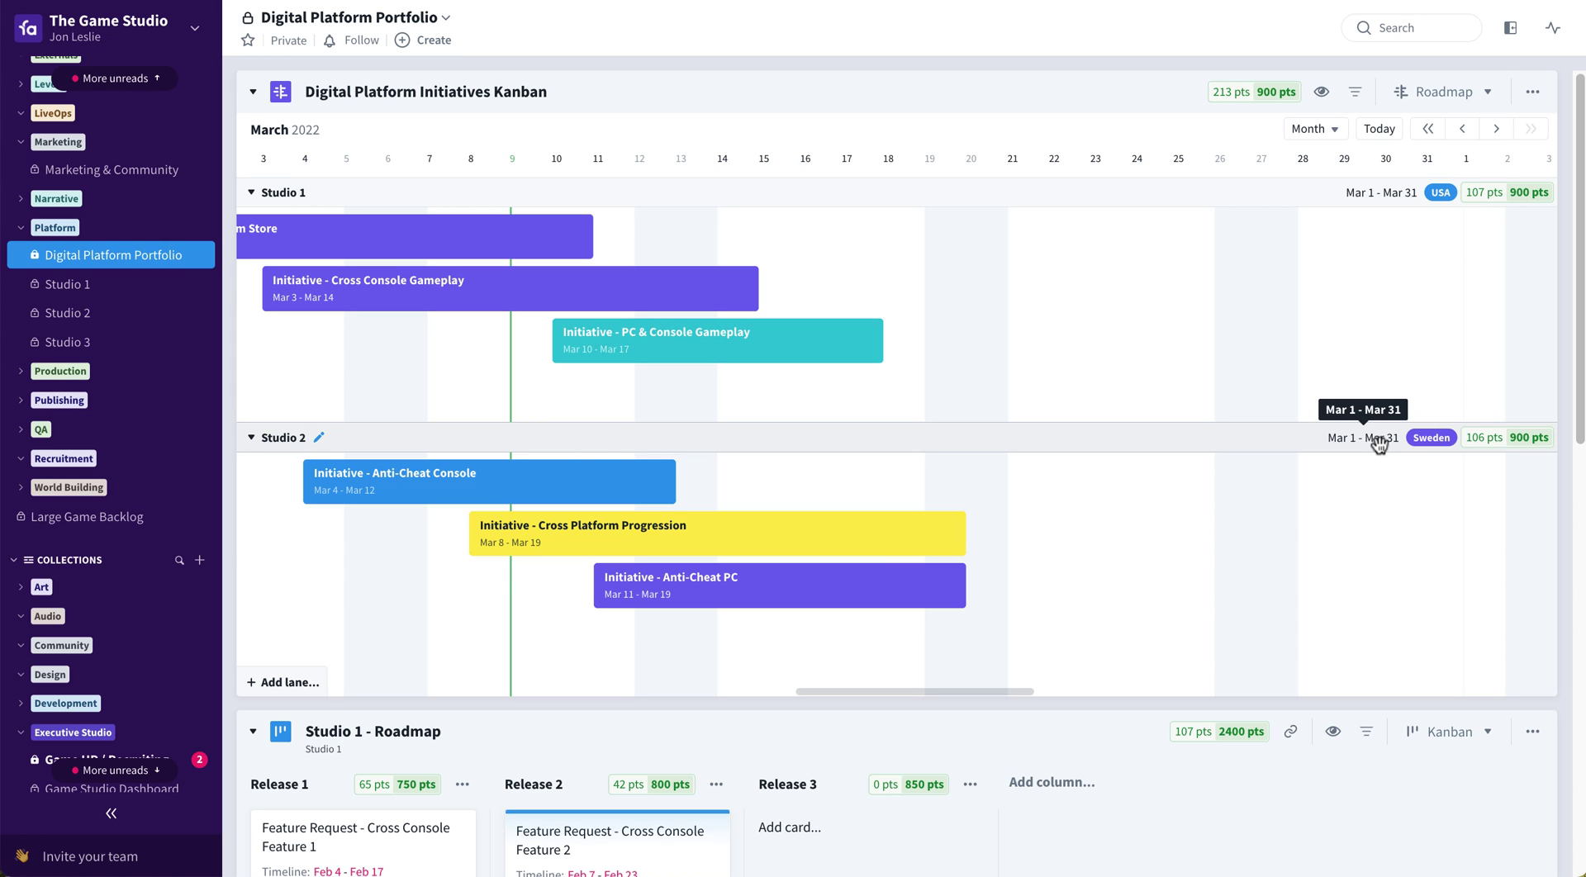
- Show relations, members, time on board and status on the Digital Platform Initiatives roadmap cards, and try the estimation field
{"action": "left_click", "coordinate": [1319, 93]}
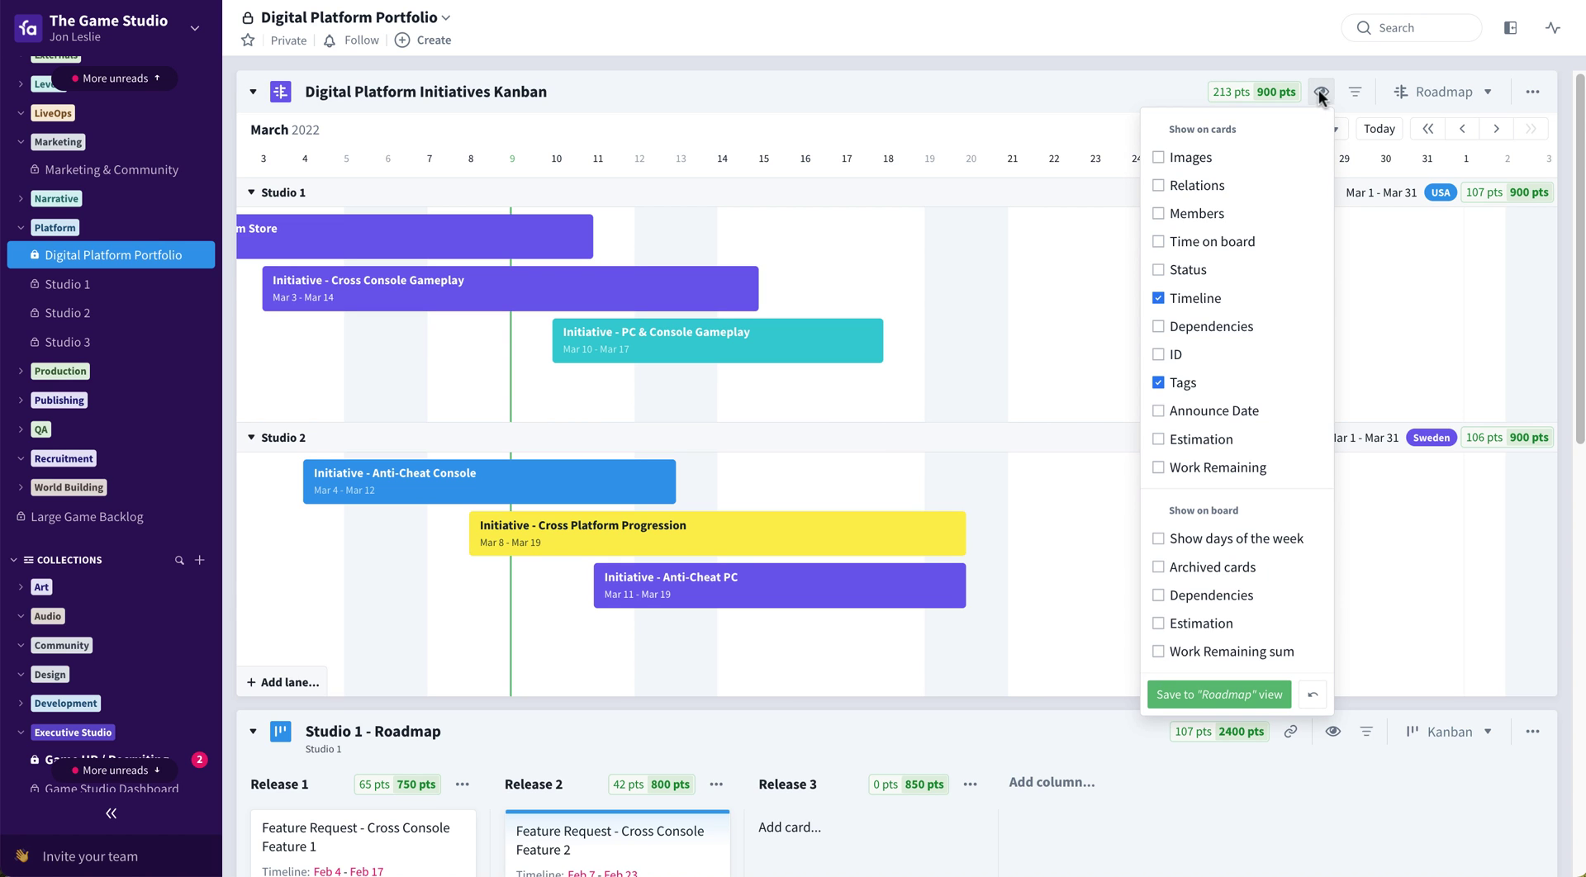
{"action": "left_click", "coordinate": [1241, 190]}
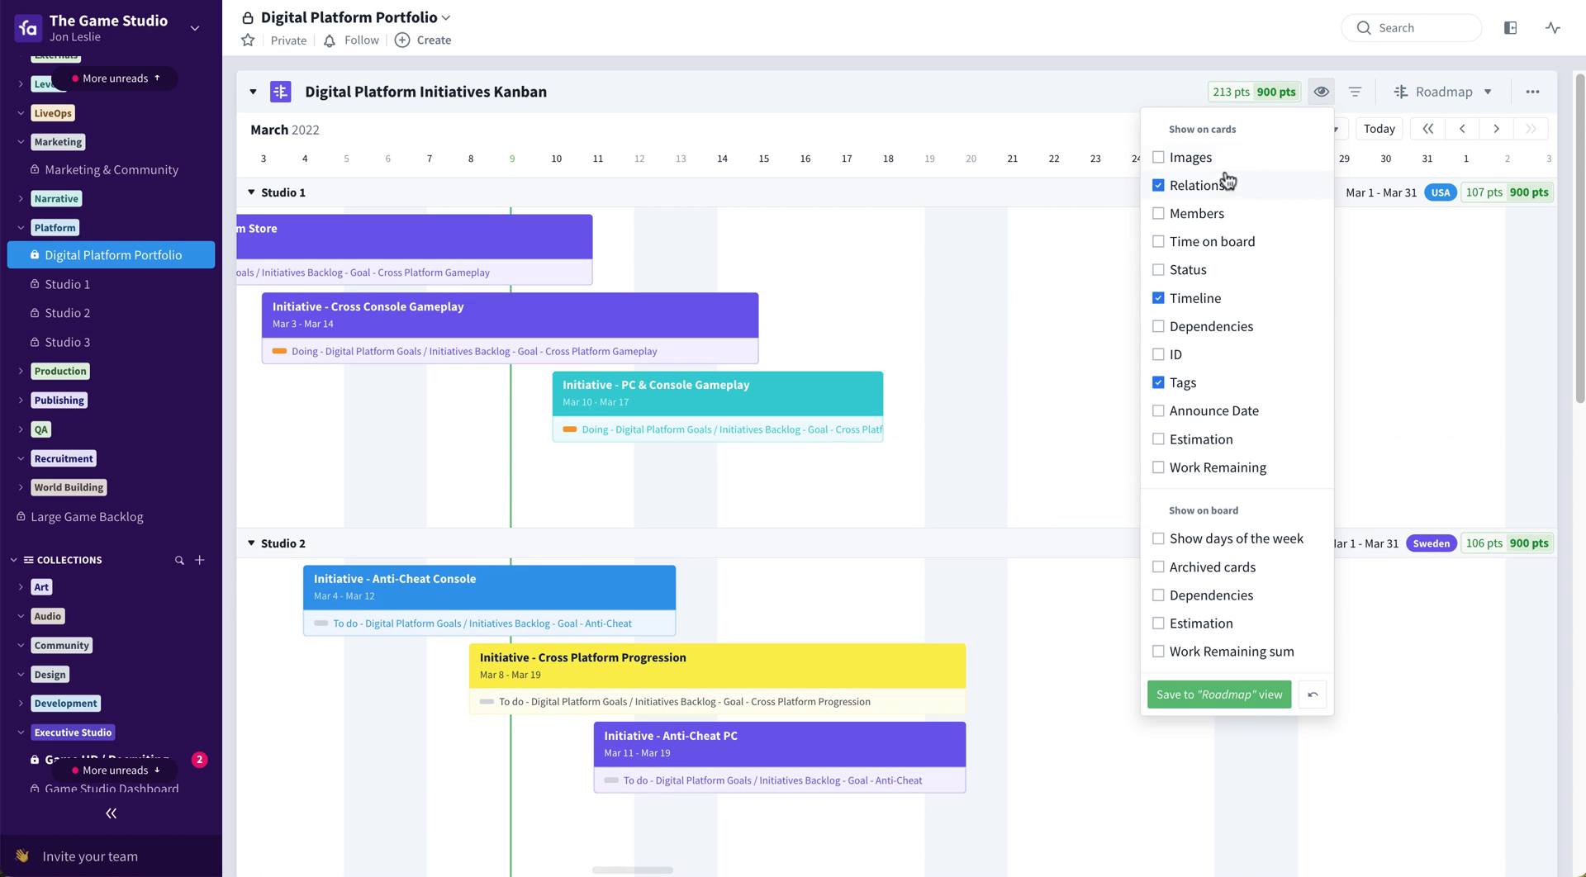
{"action": "left_click", "coordinate": [1228, 216]}
{"action": "left_click", "coordinate": [1232, 246]}
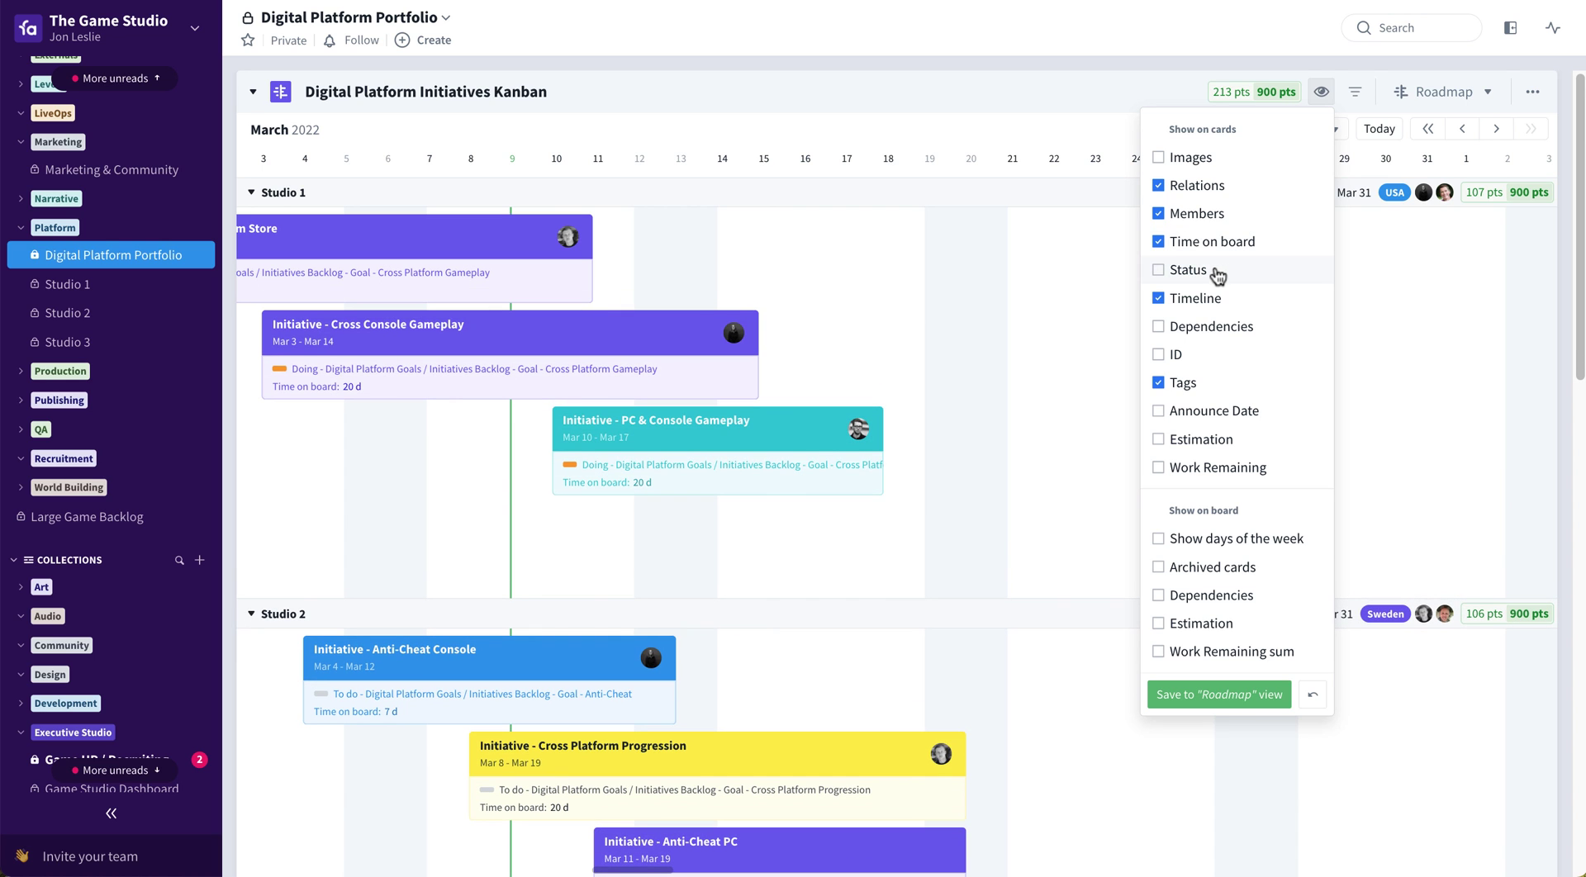
{"action": "left_click", "coordinate": [1212, 274]}
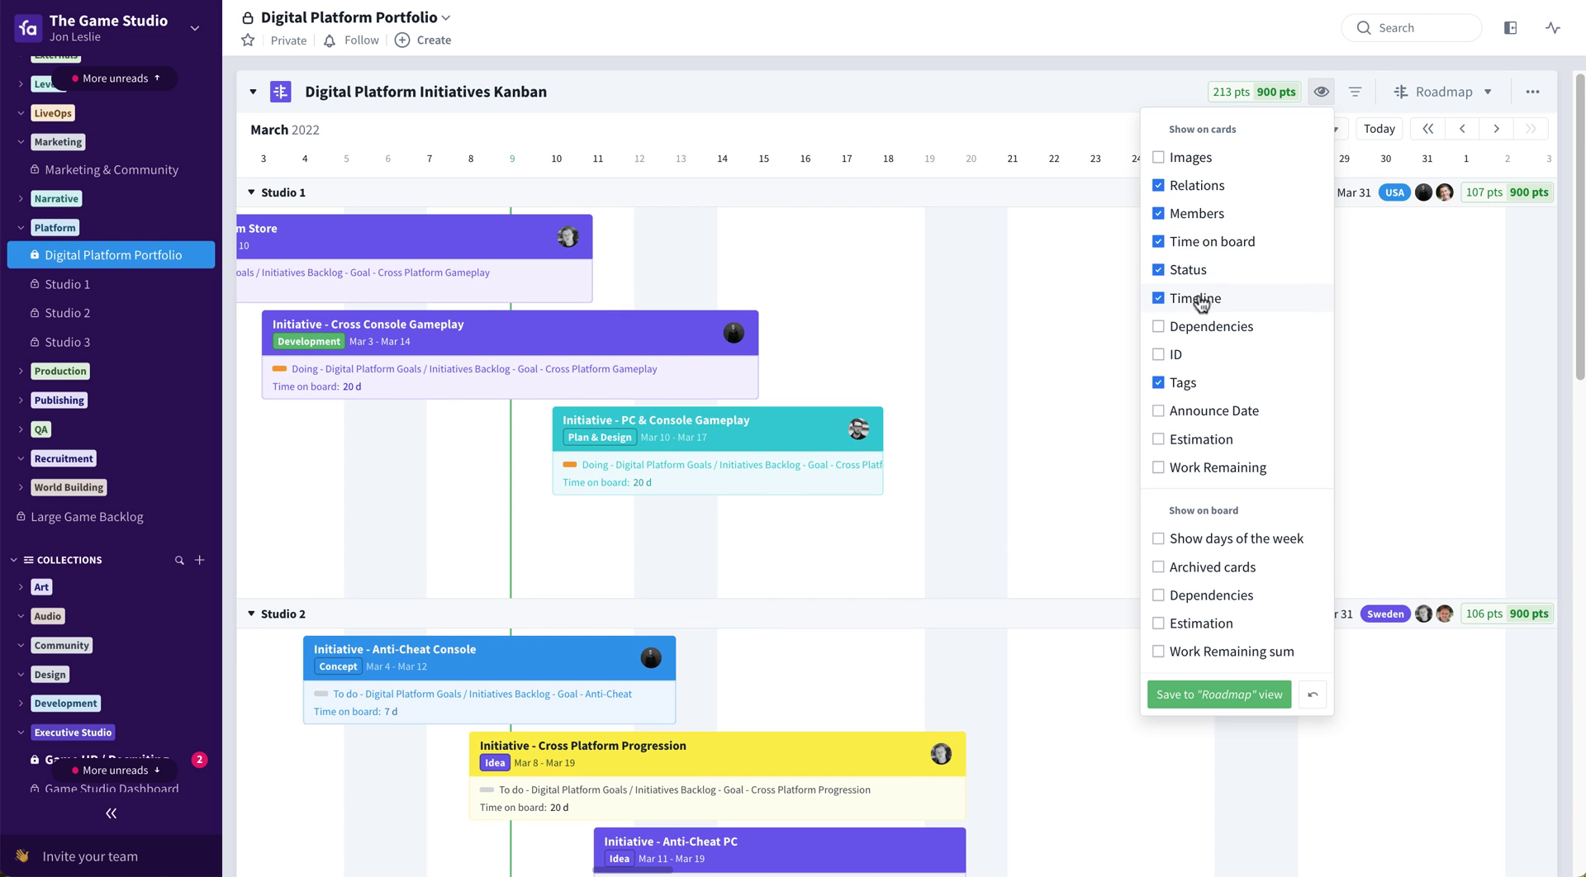
{"action": "left_click", "coordinate": [1217, 438]}
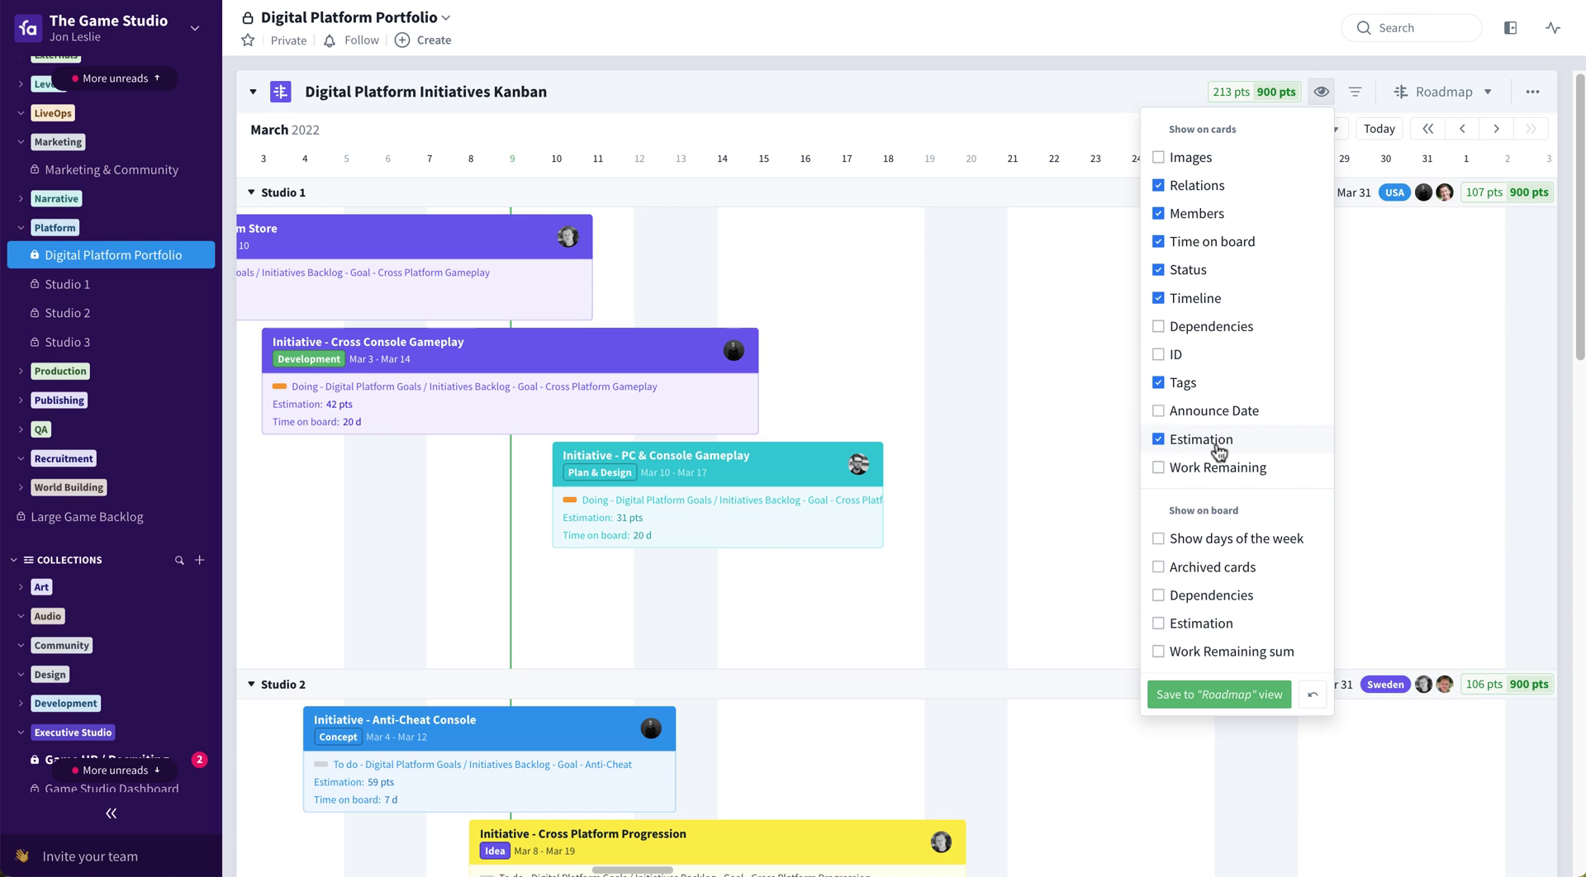
{"action": "left_click", "coordinate": [1216, 446]}
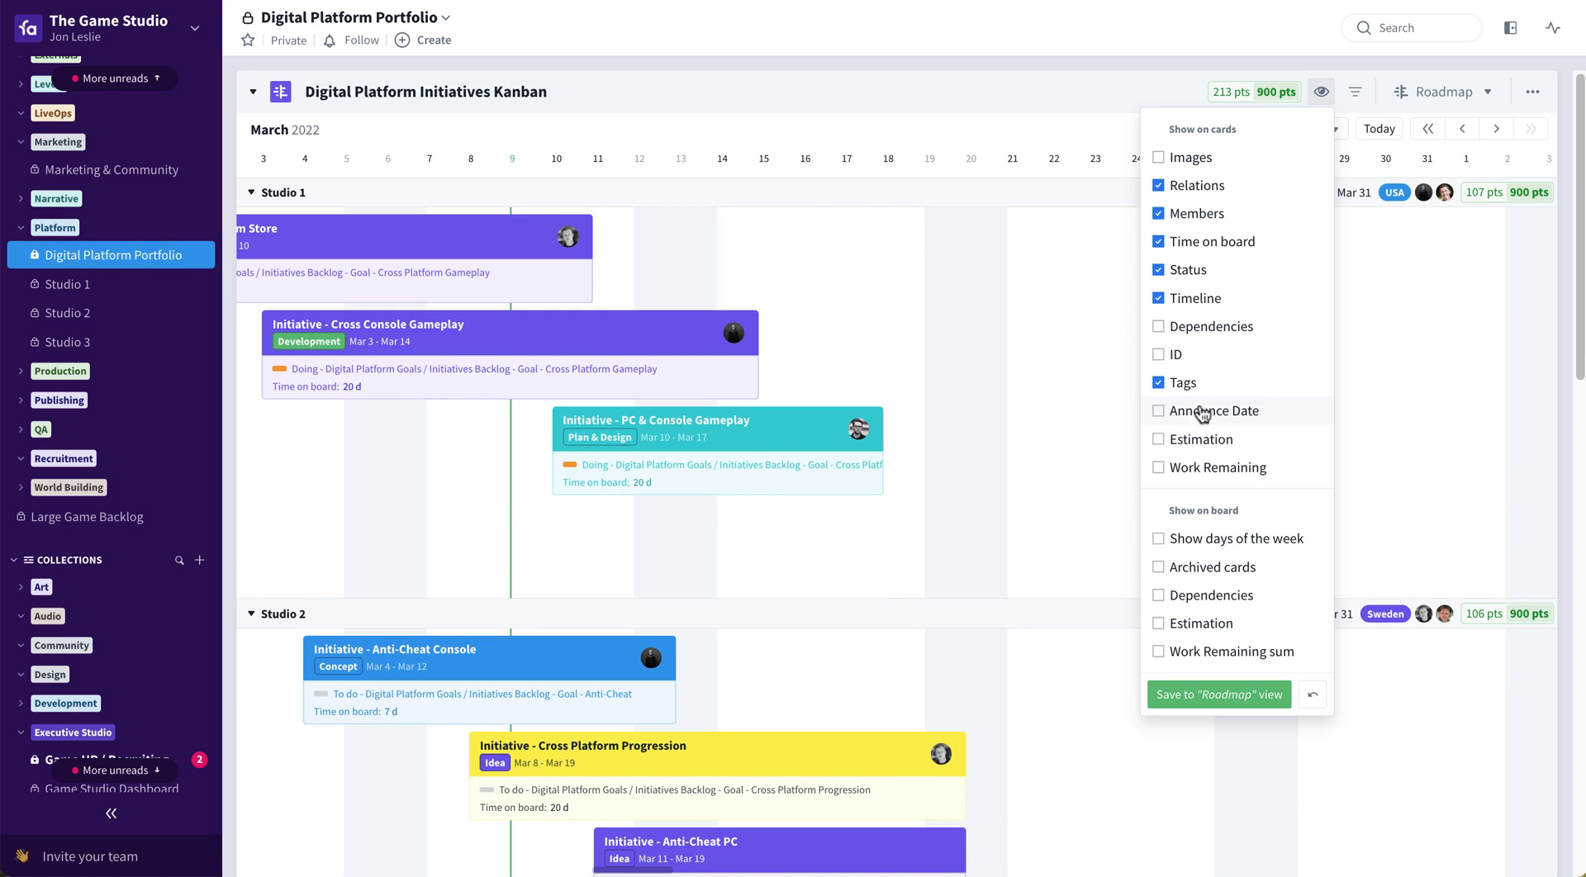
- Hide timeline, status, time on board, members and relations on the initiatives roadmap cards, keeping only tags shown
{"action": "left_click", "coordinate": [1194, 385]}
{"action": "left_click", "coordinate": [1184, 303]}
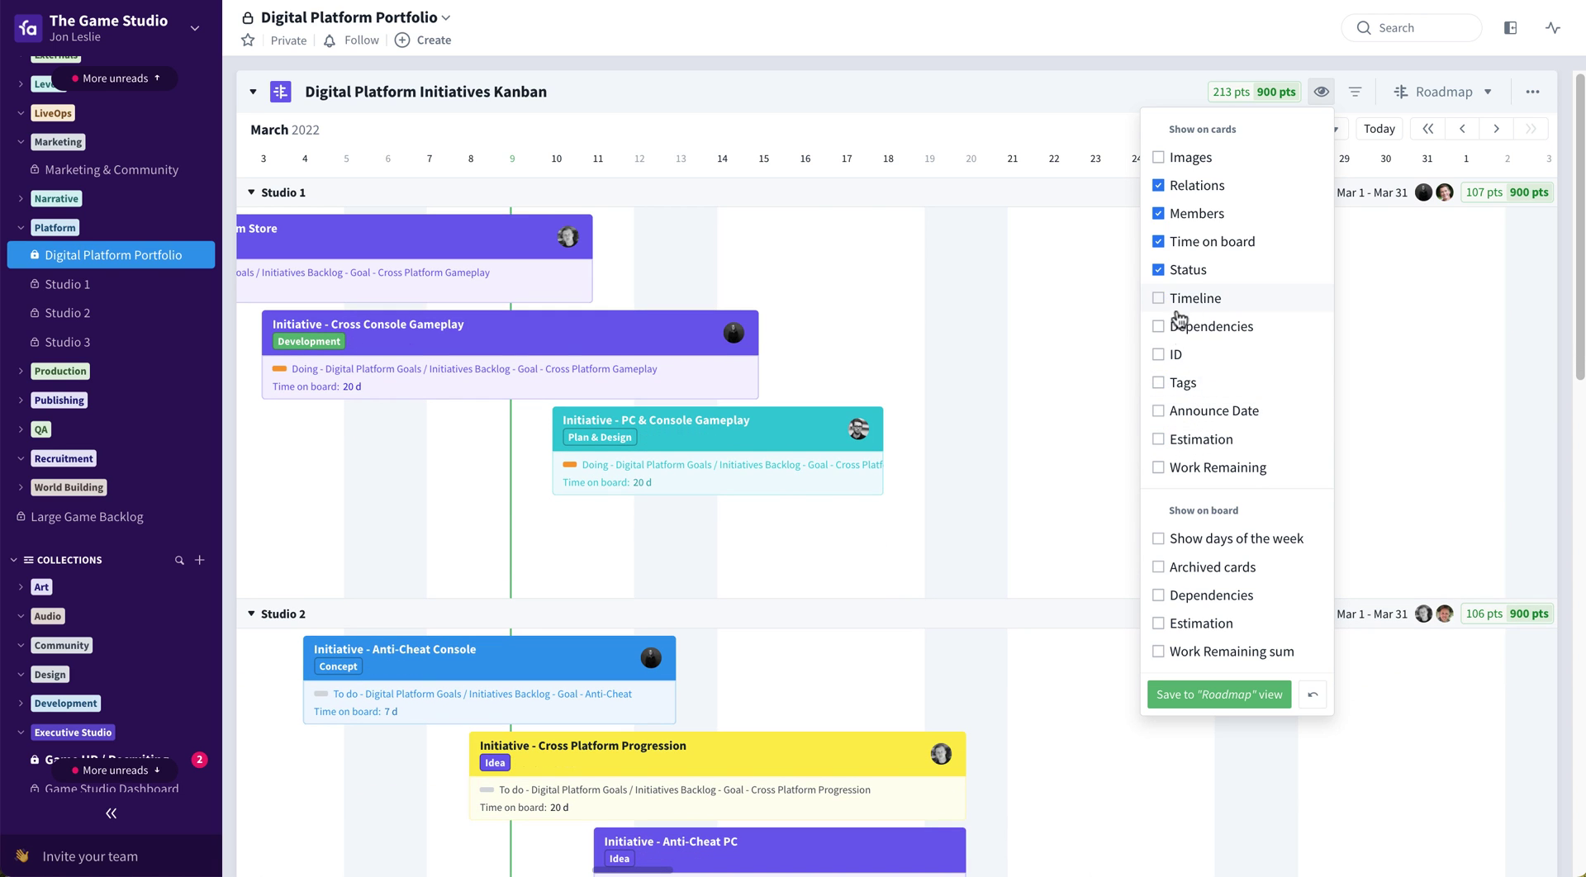
{"action": "left_click", "coordinate": [1182, 384]}
{"action": "left_click", "coordinate": [1189, 269]}
{"action": "left_click", "coordinate": [1195, 242]}
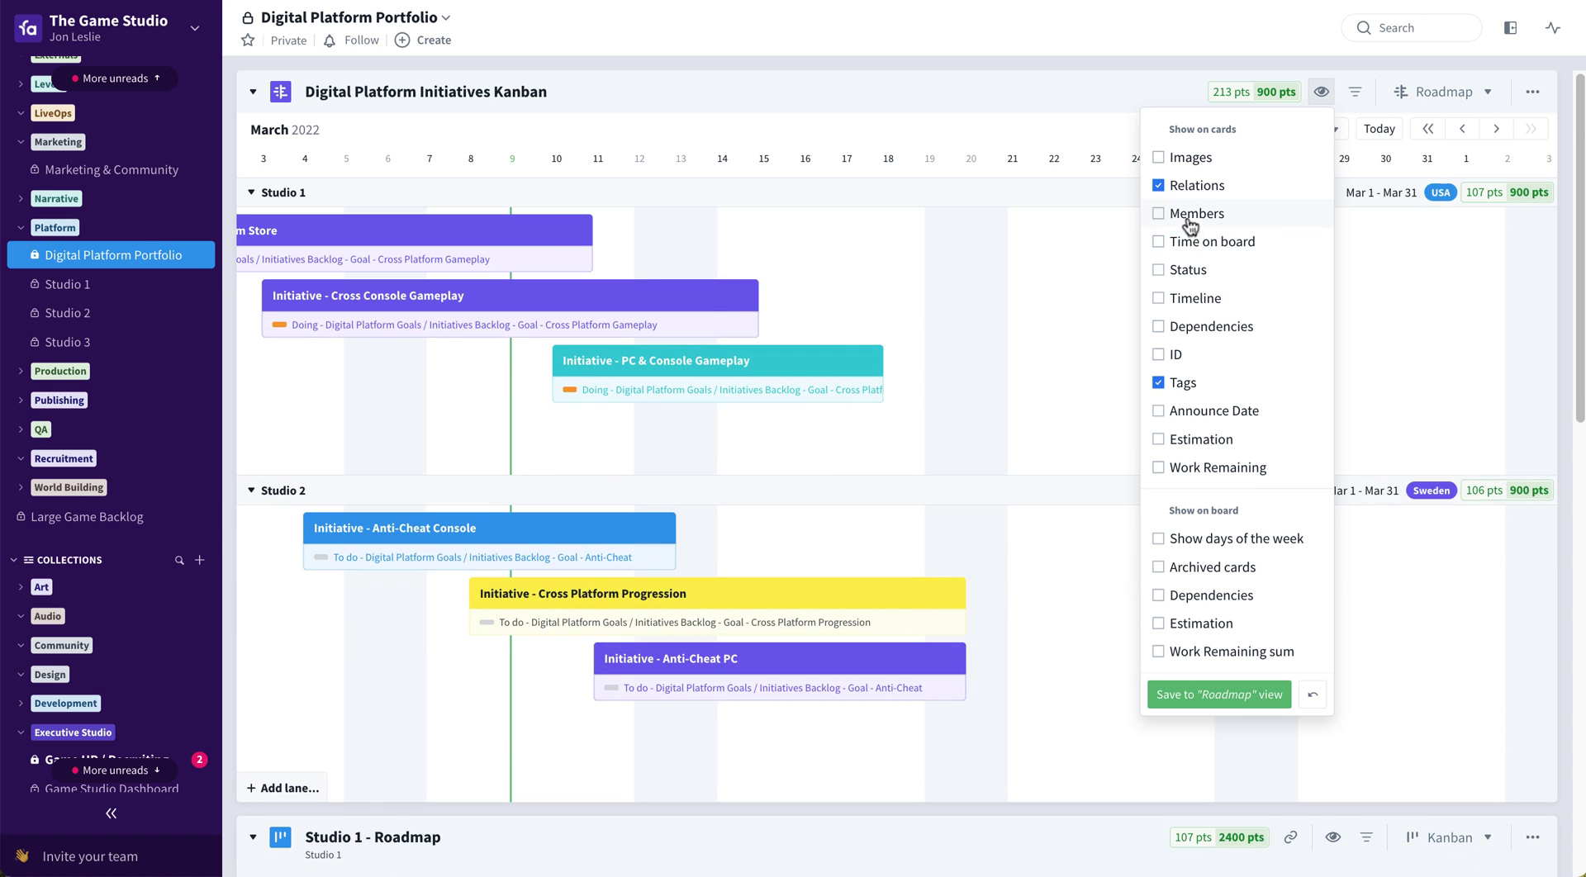
{"action": "left_click", "coordinate": [1189, 213]}
{"action": "left_click", "coordinate": [1171, 185]}
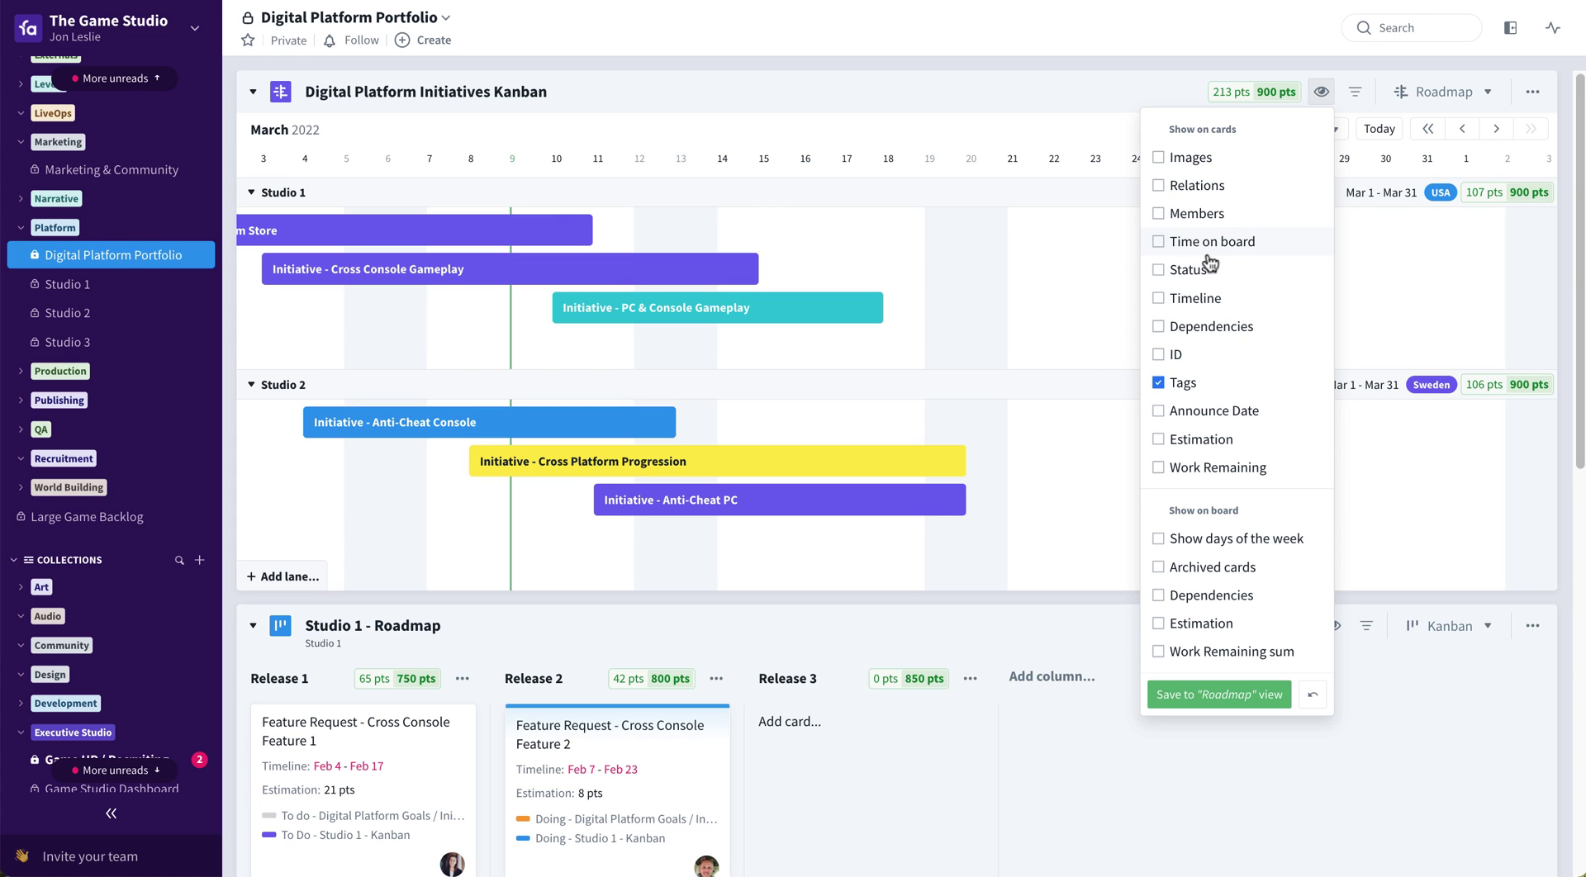
{"action": "left_click", "coordinate": [1098, 116]}
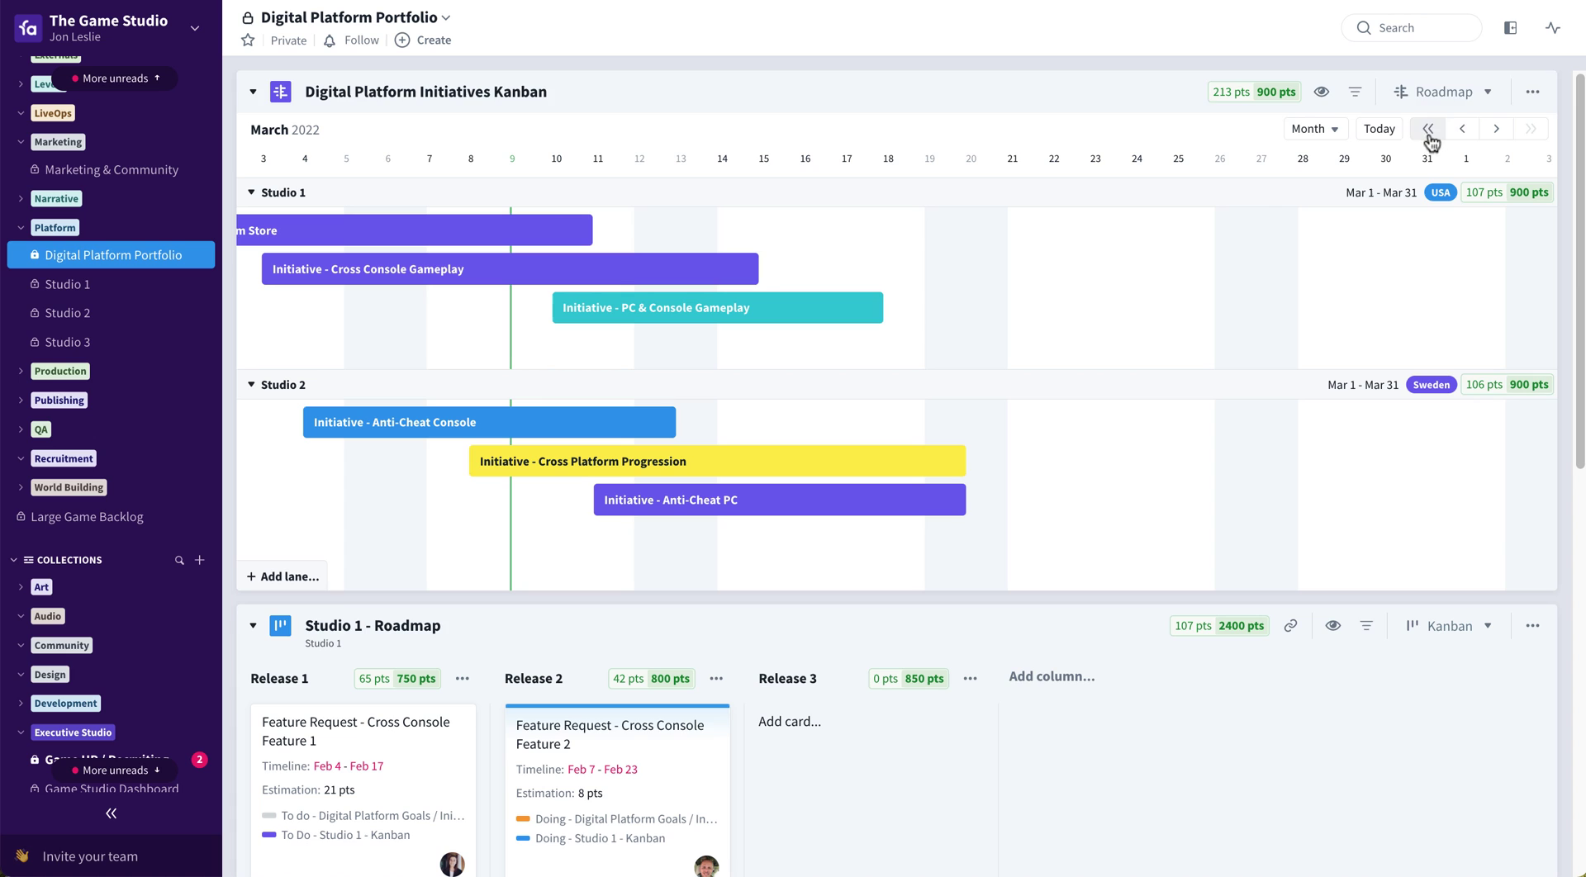
- Check the available view types and switch the initiatives board to the saved Detailed Roadmap view
{"action": "left_click", "coordinate": [1454, 98]}
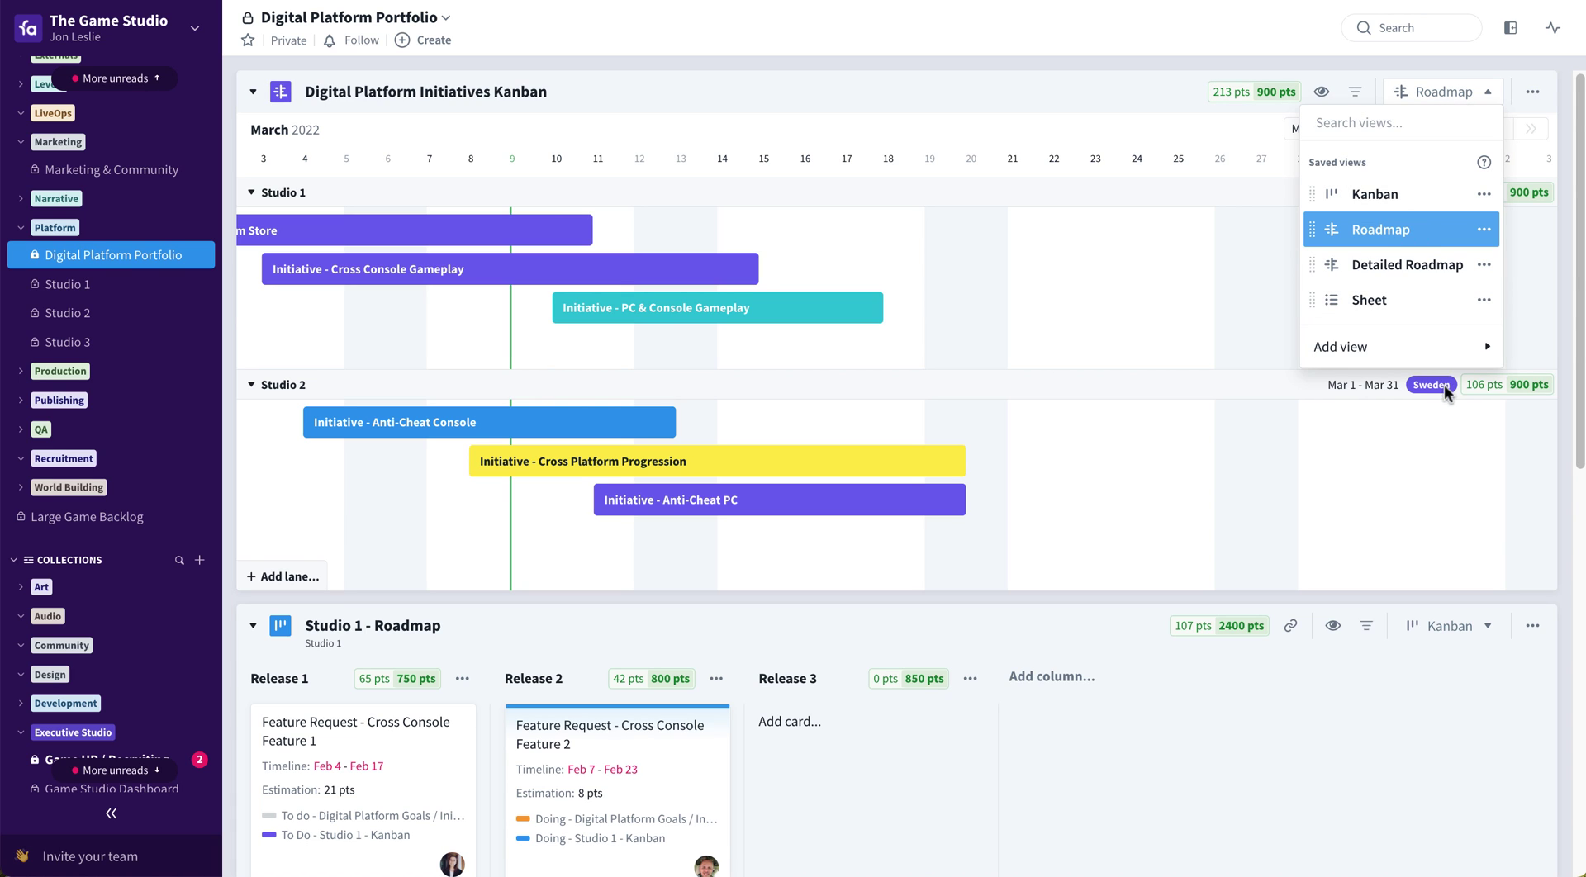
{"action": "mouse_move", "coordinate": [1439, 363]}
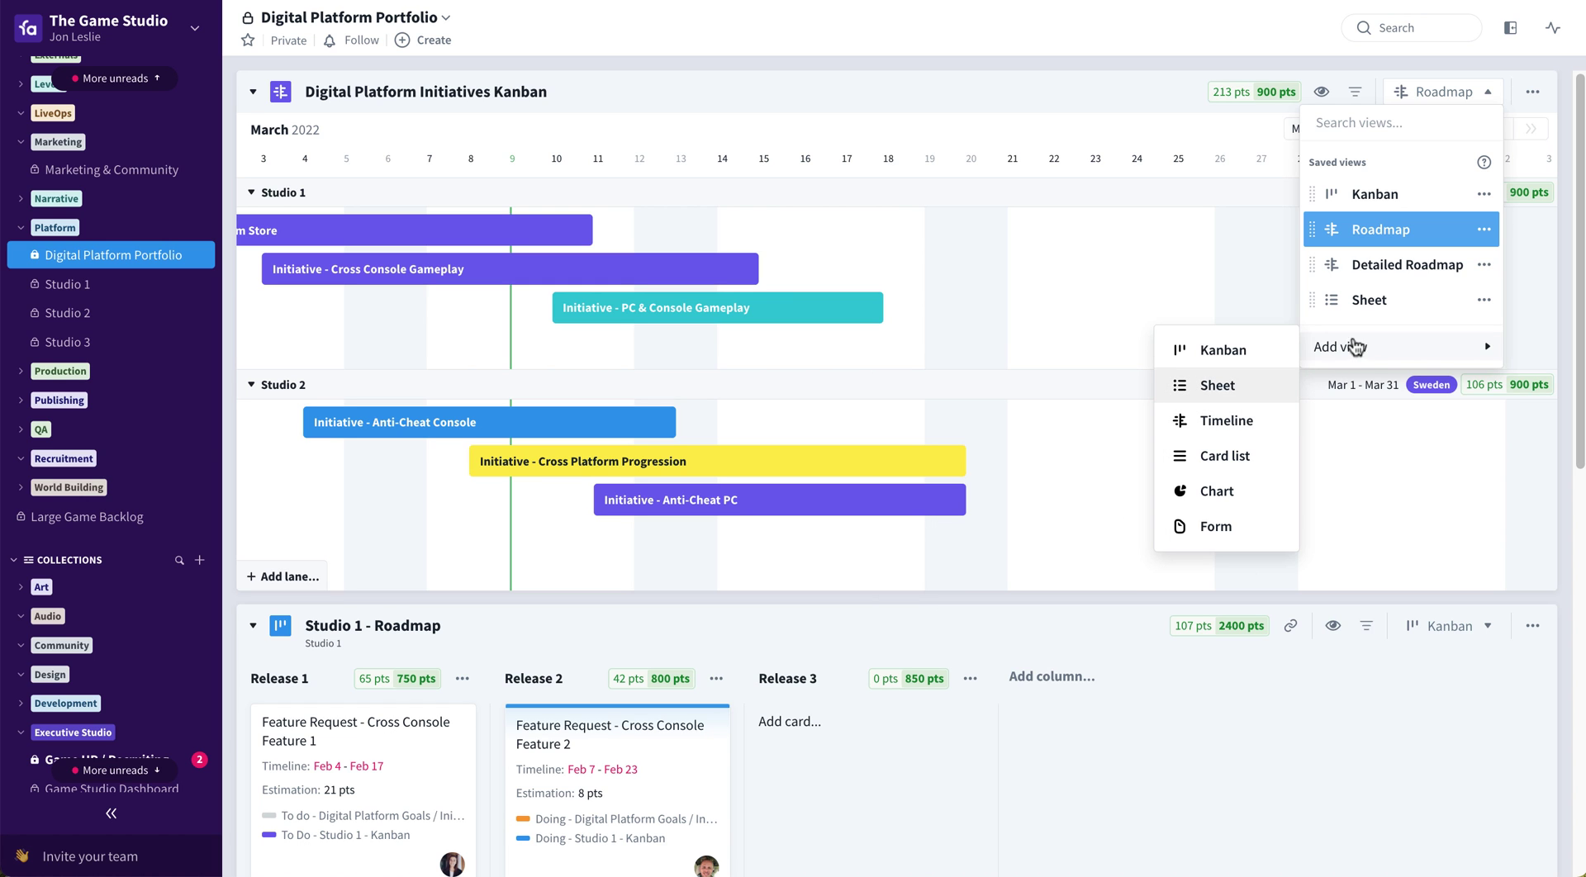
{"action": "left_click", "coordinate": [1405, 279]}
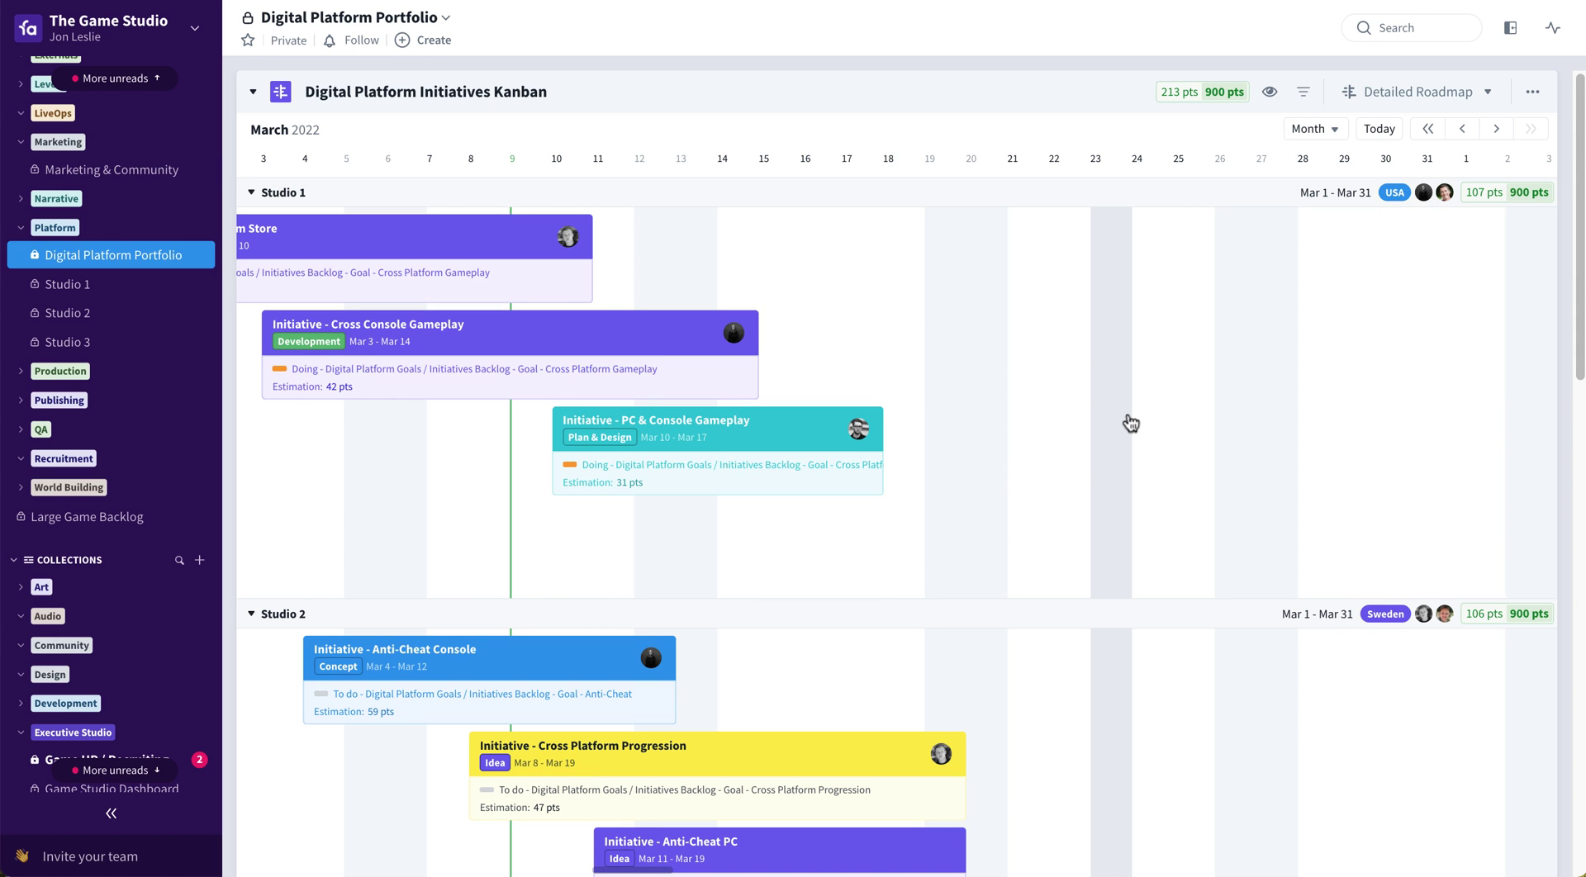
{"action": "scroll", "coordinate": [1130, 424], "scroll_direction": "left", "scroll_amount": 3}
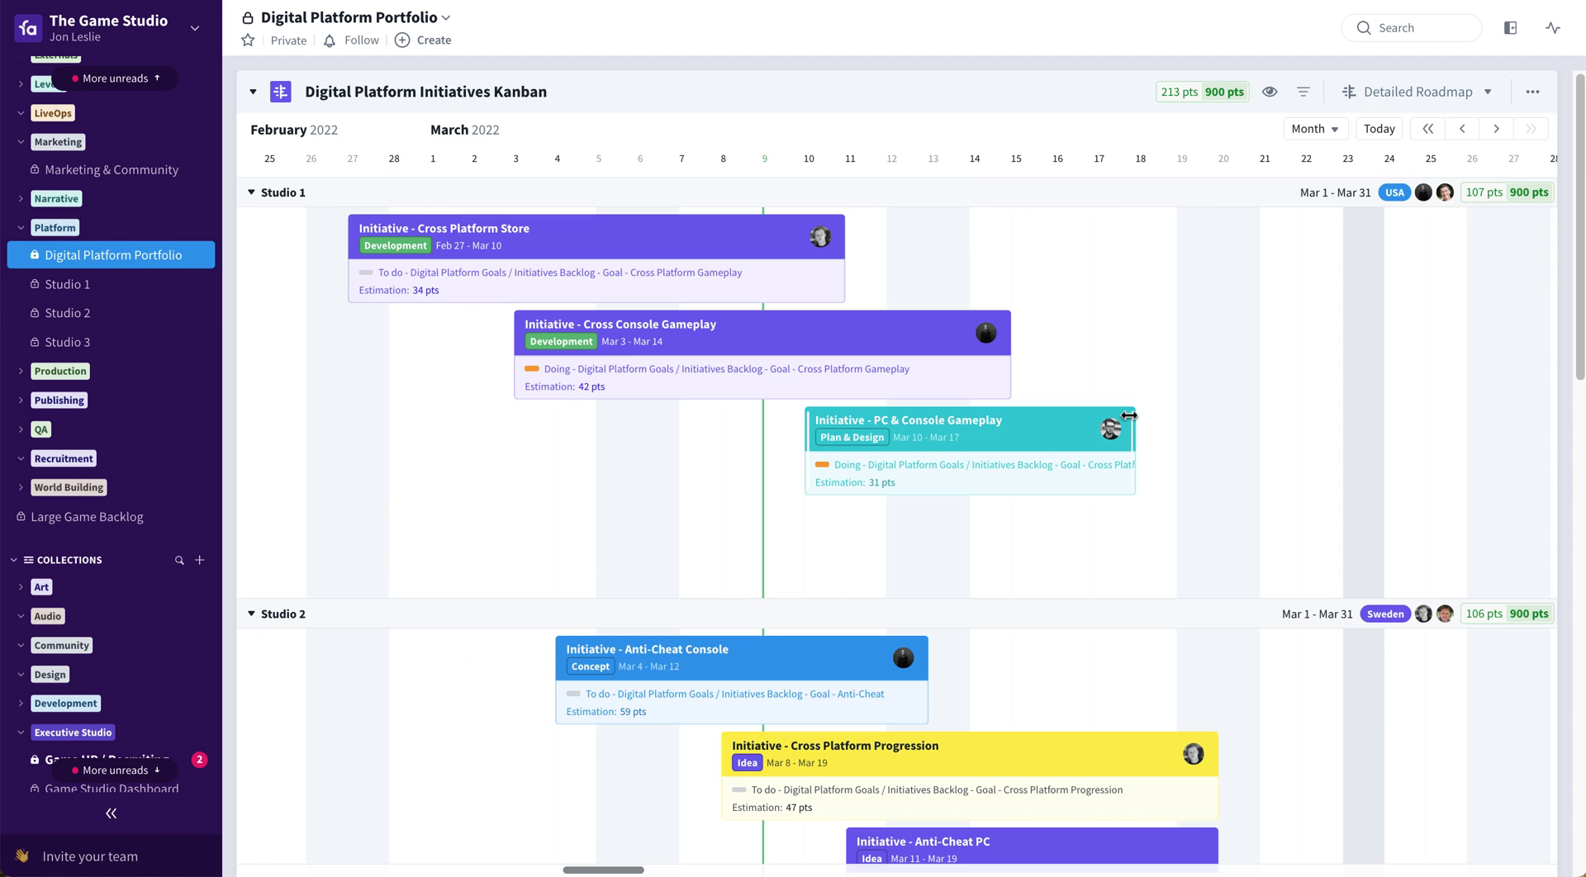
- Compare the initiatives board's saved Roadmap and Detailed Roadmap views, finishing on Roadmap
{"action": "left_click", "coordinate": [1434, 101]}
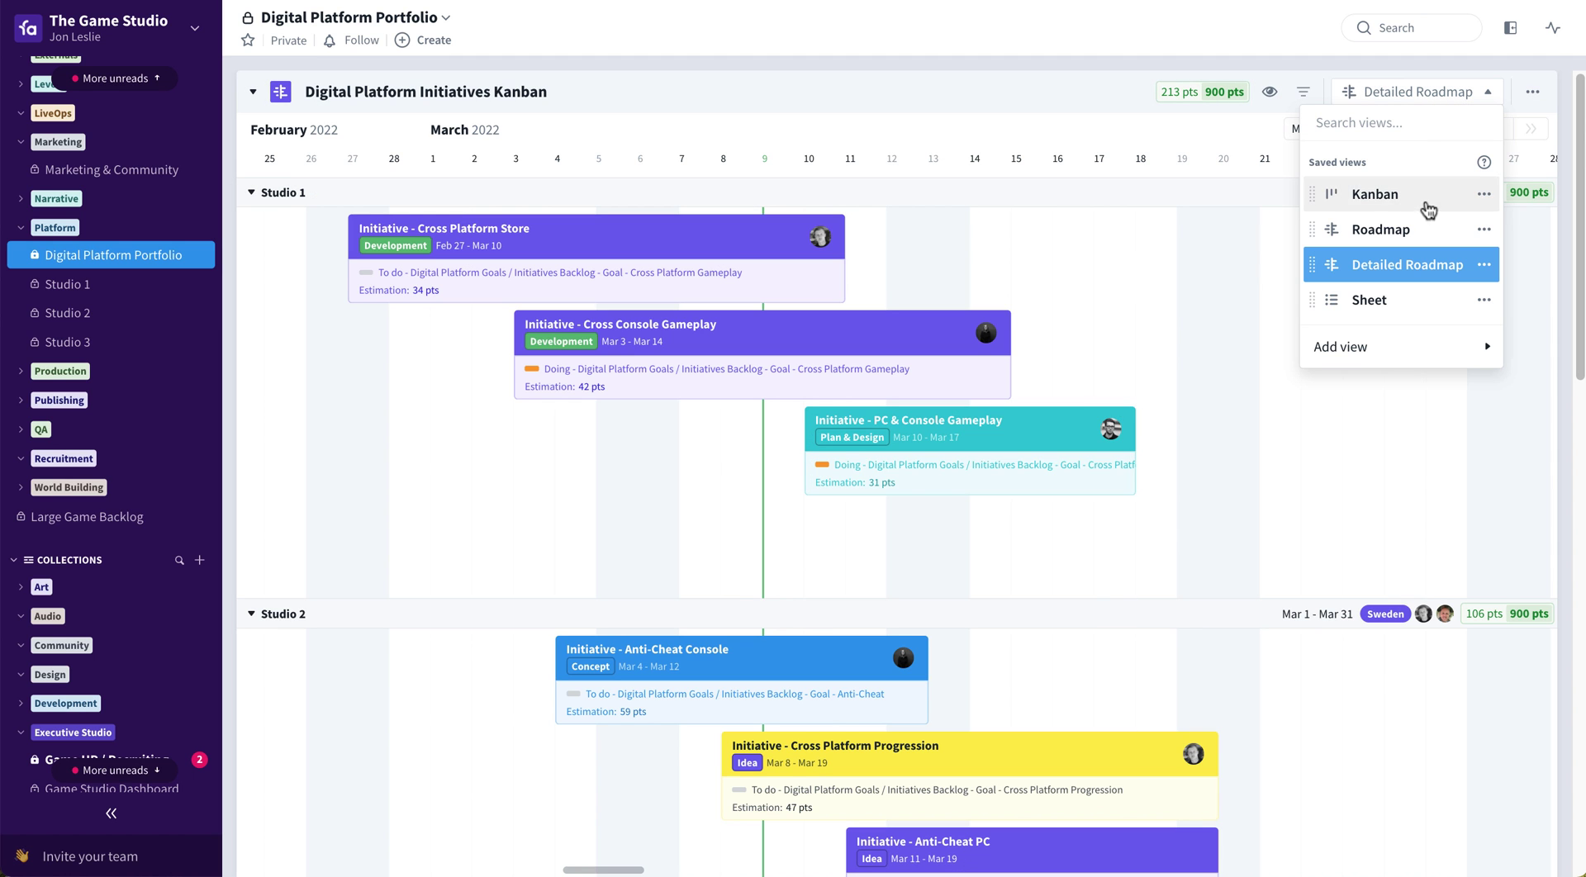
{"action": "left_click", "coordinate": [1412, 237]}
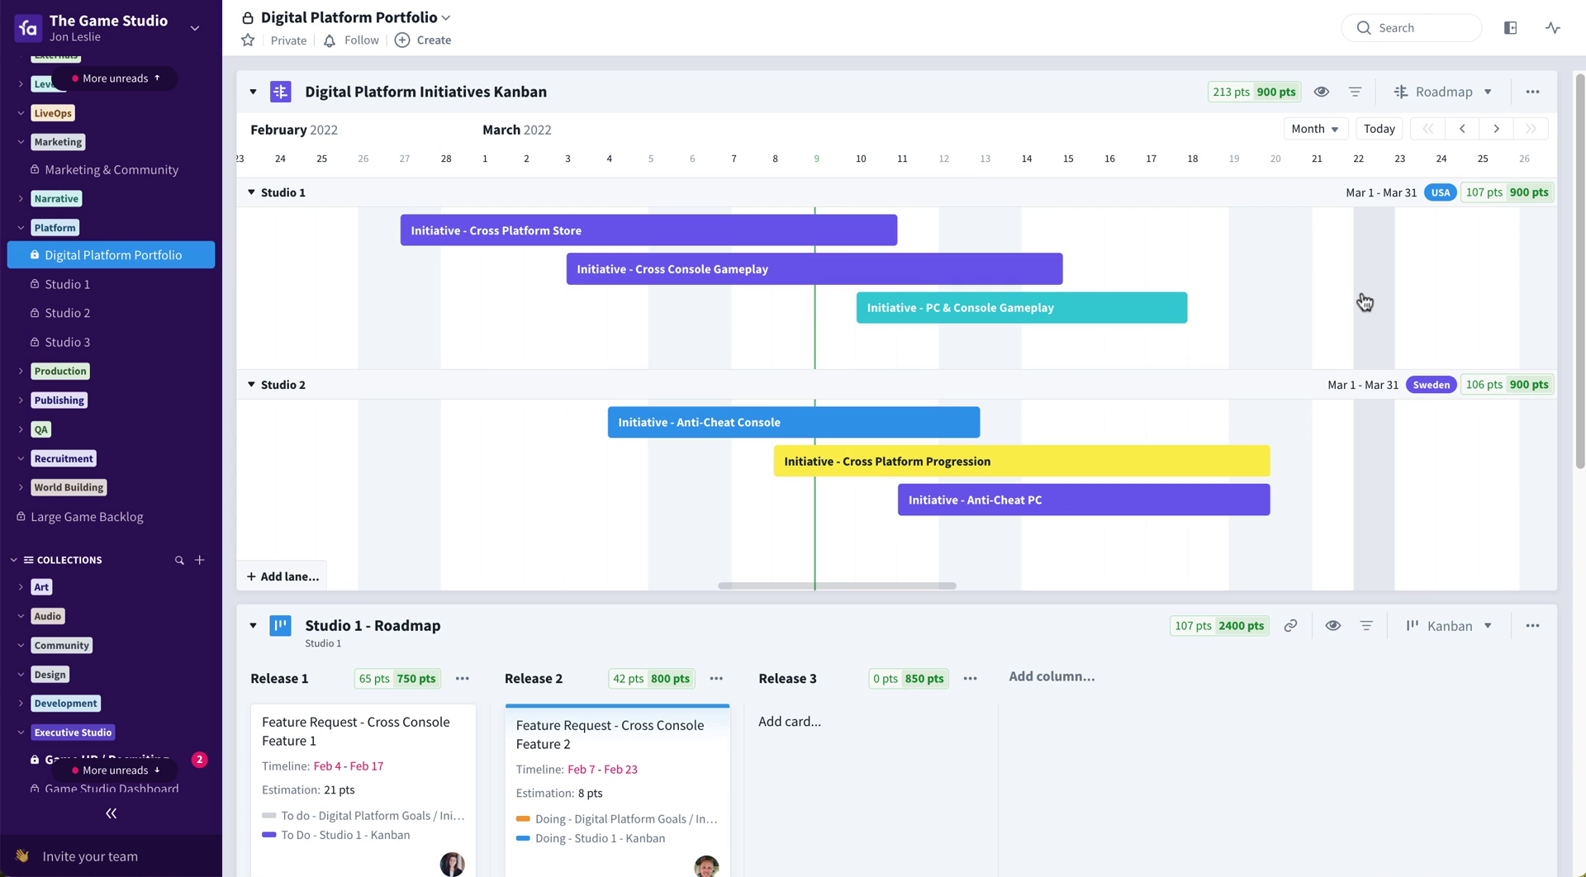
{"action": "left_click", "coordinate": [1450, 92]}
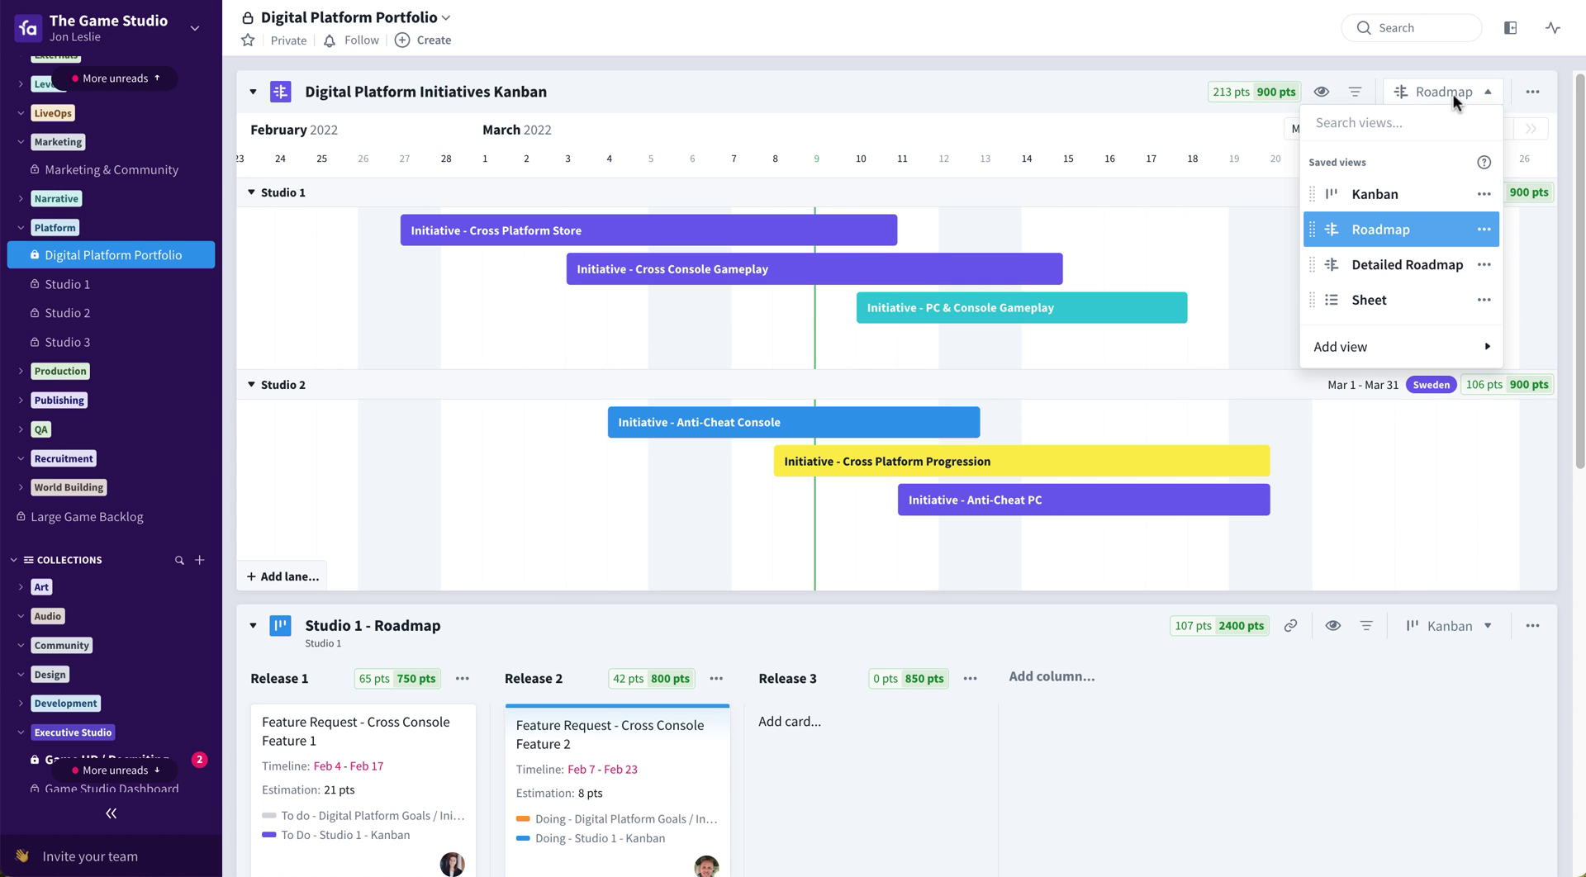
{"action": "left_click", "coordinate": [1420, 260]}
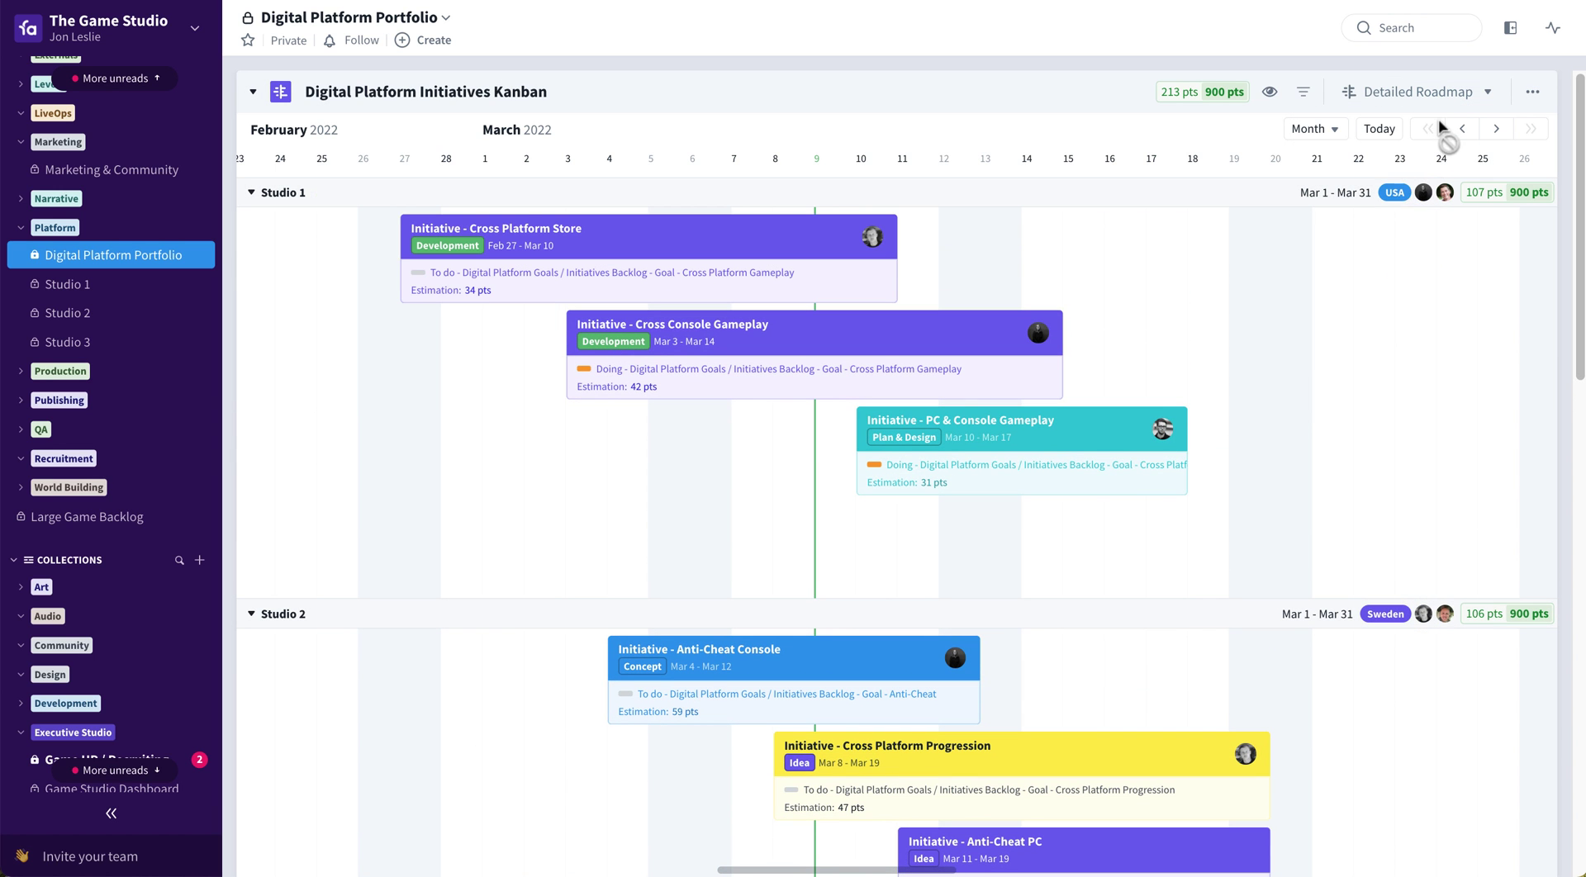
{"action": "left_click", "coordinate": [1443, 97]}
{"action": "left_click", "coordinate": [1411, 231]}
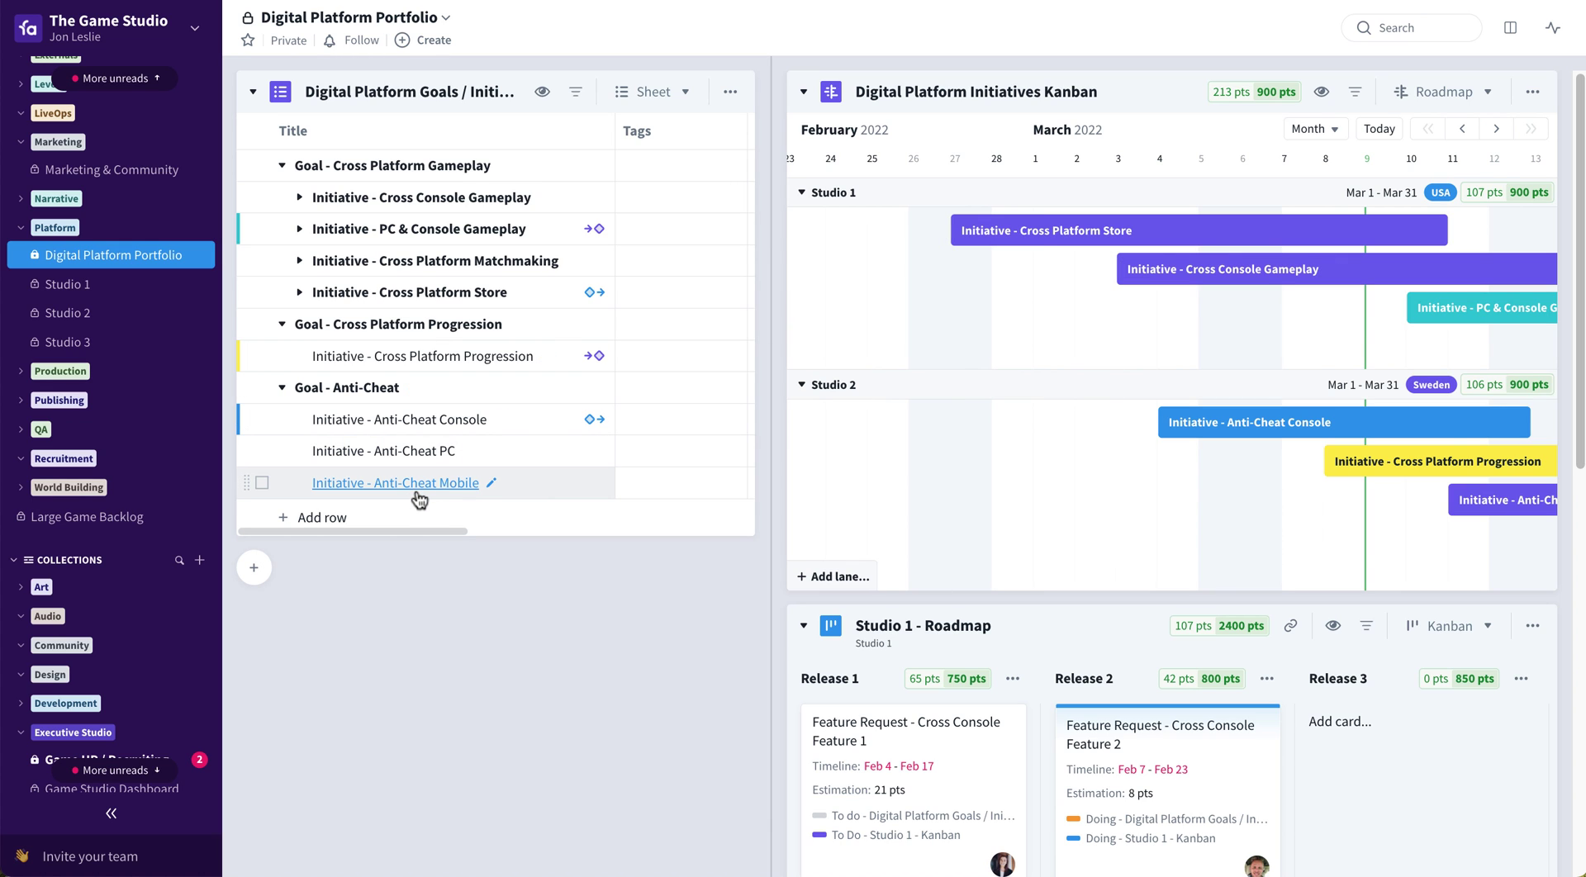
- Add the Studio 1 tag to Initiative - Anti-Cheat Mobile in the Digital Platform Goals sheet
{"action": "left_click", "coordinate": [649, 491]}
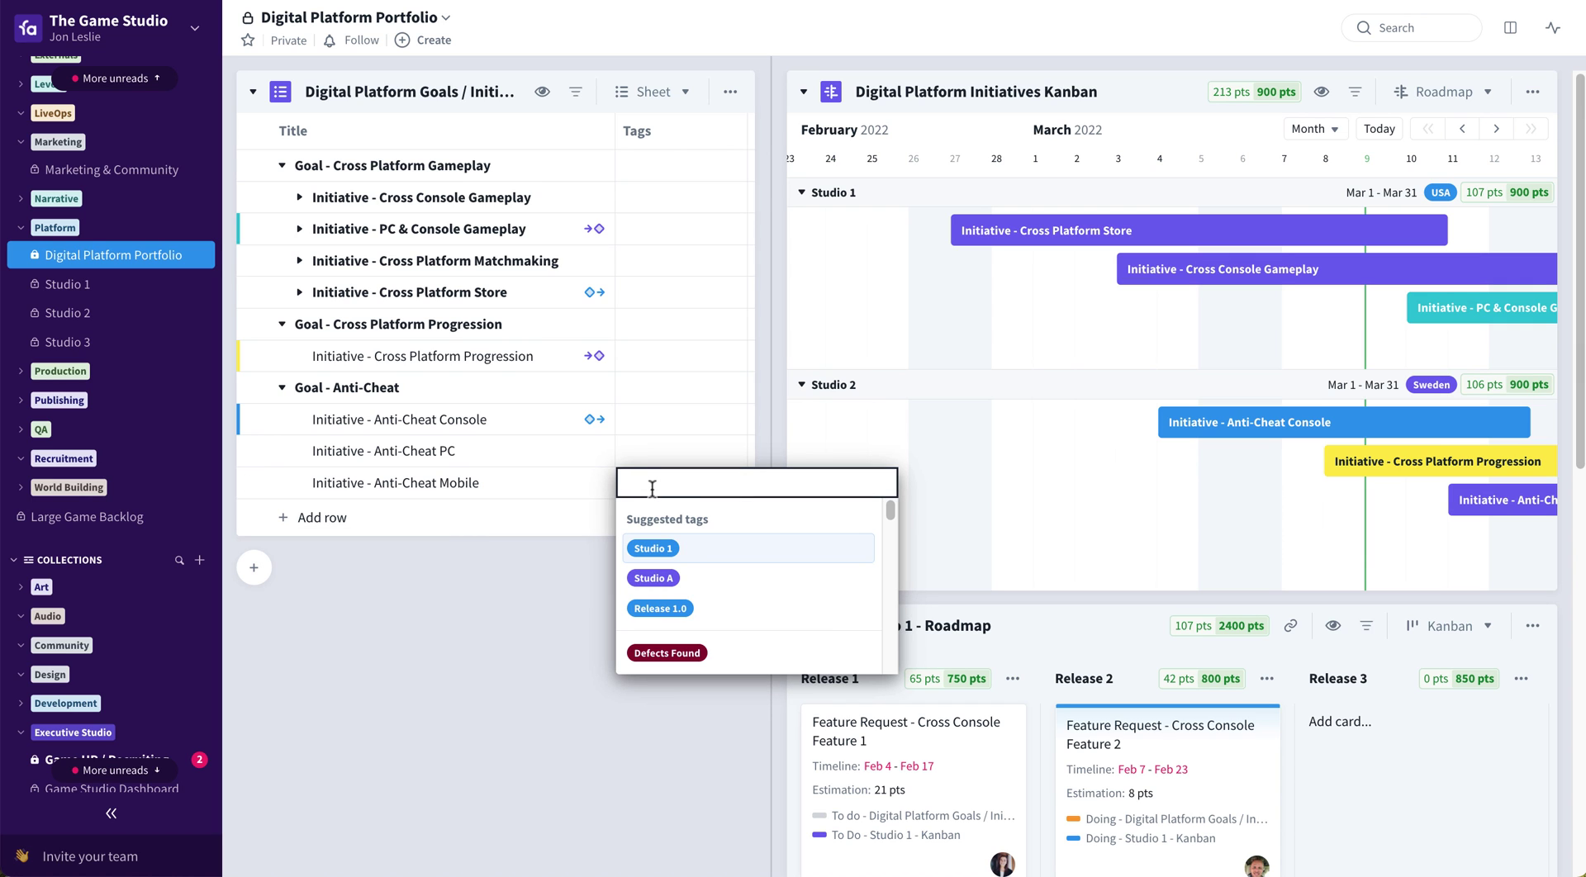
{"action": "left_click", "coordinate": [676, 549]}
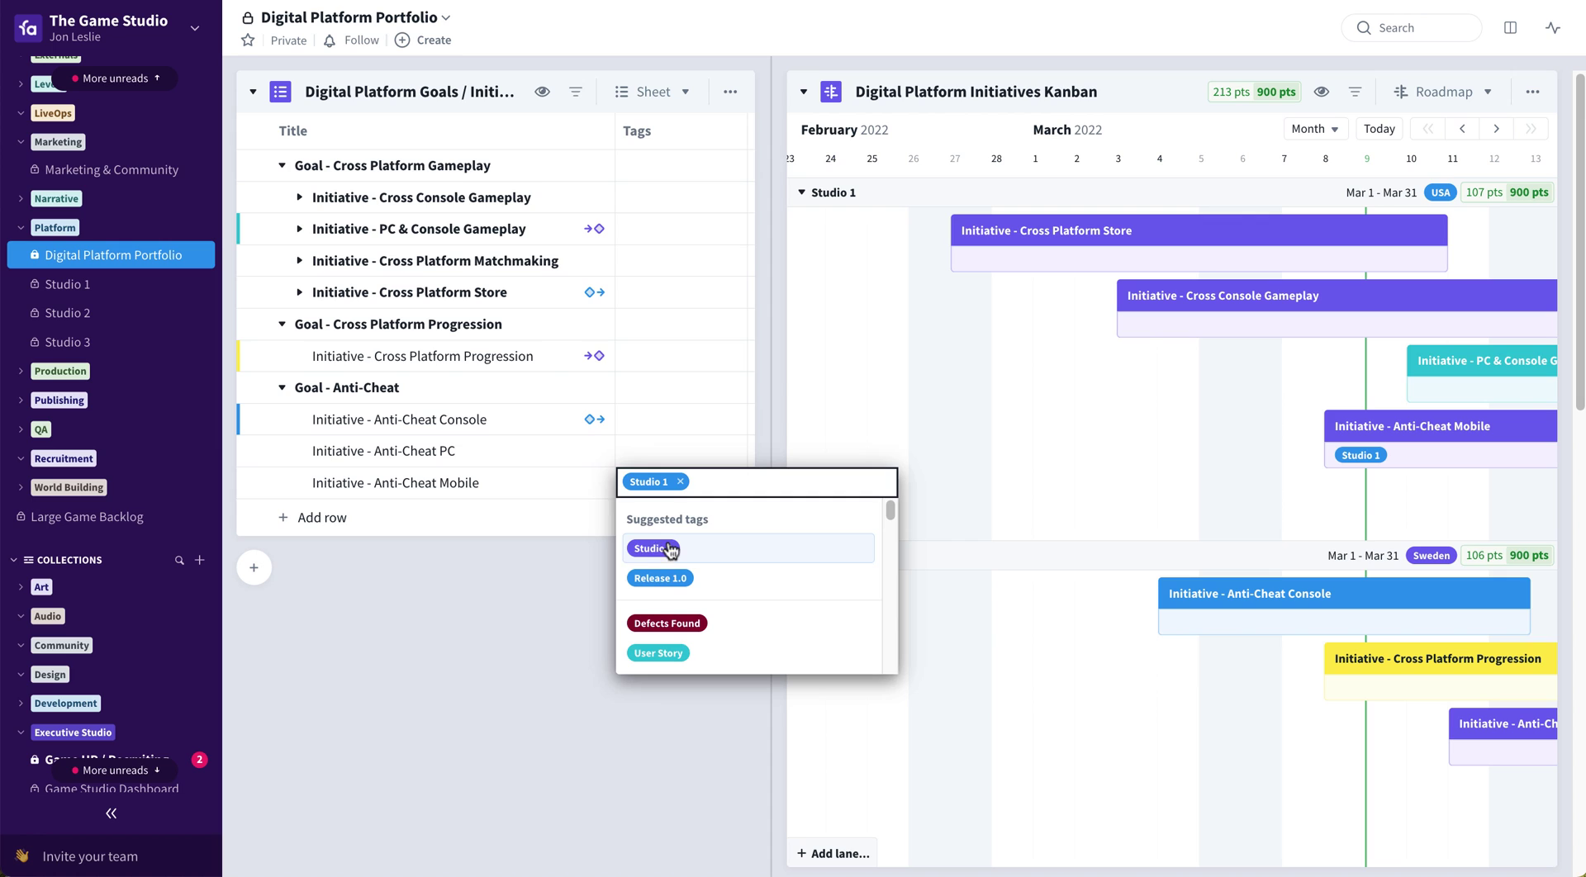
{"action": "left_click", "coordinate": [503, 598]}
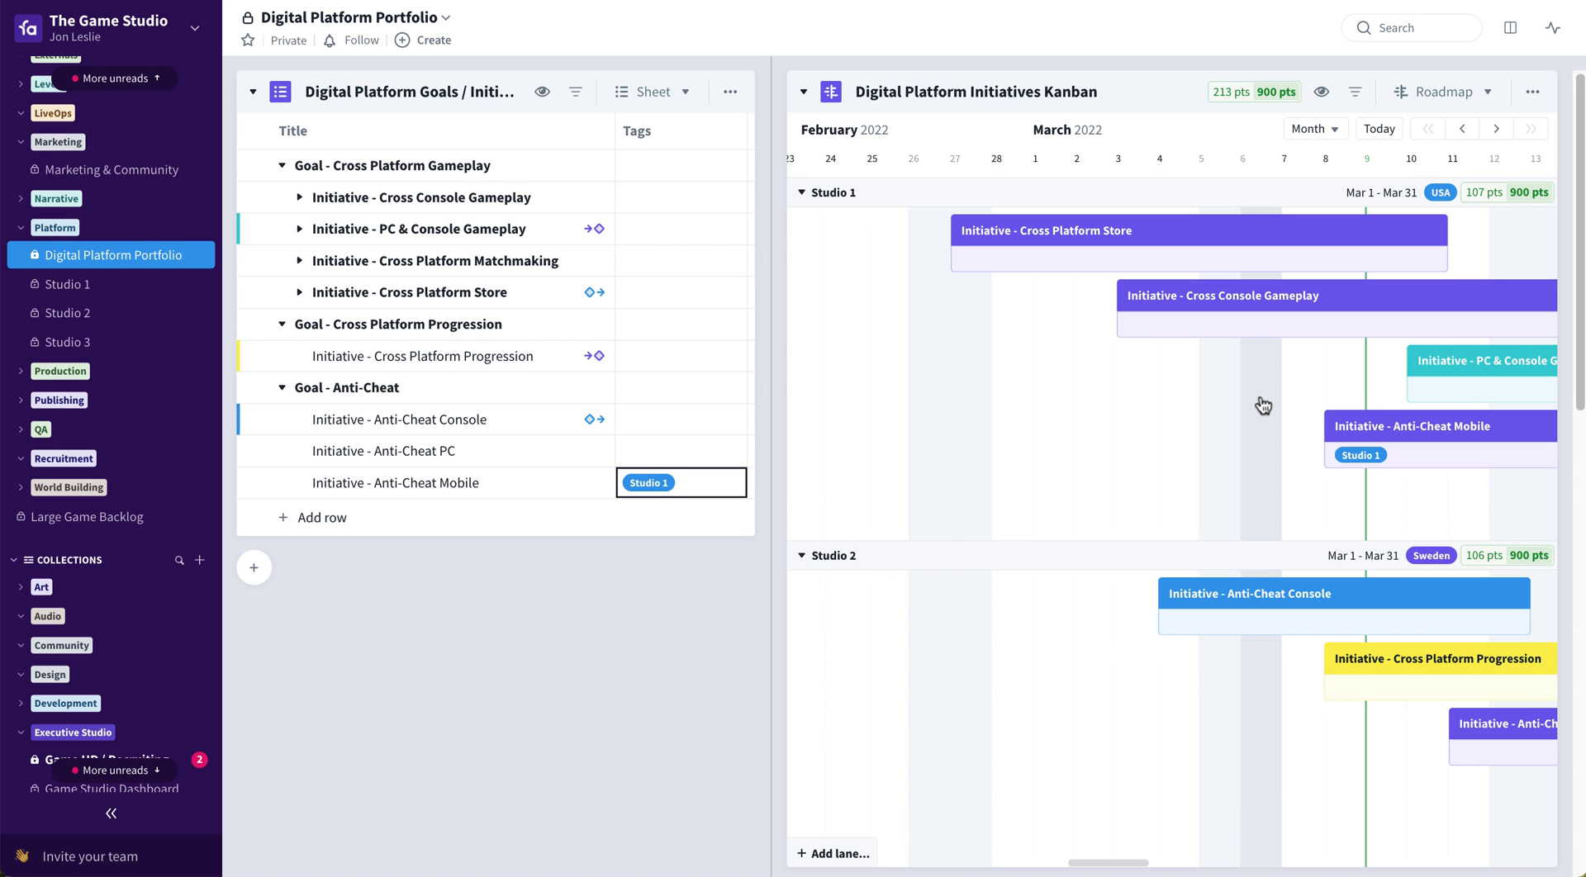
{"action": "left_click", "coordinate": [661, 550]}
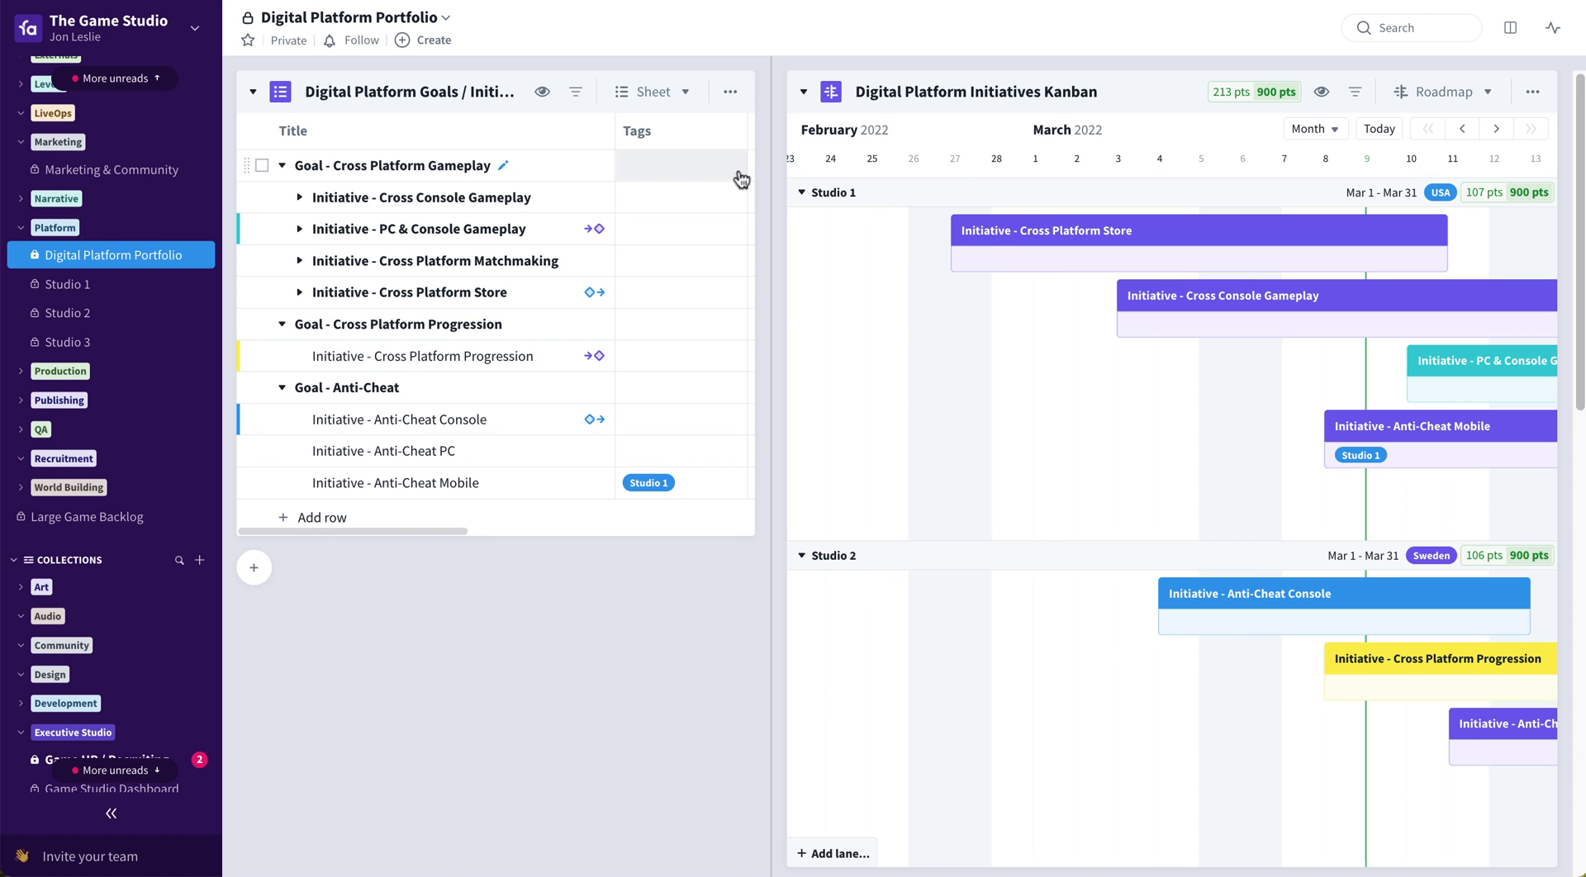
- Review the goals board's automation triggered by adding the Studio 1 tag, check its target lane options, and save it with lane Studio 1
{"action": "left_click", "coordinate": [725, 93]}
{"action": "left_click", "coordinate": [786, 222]}
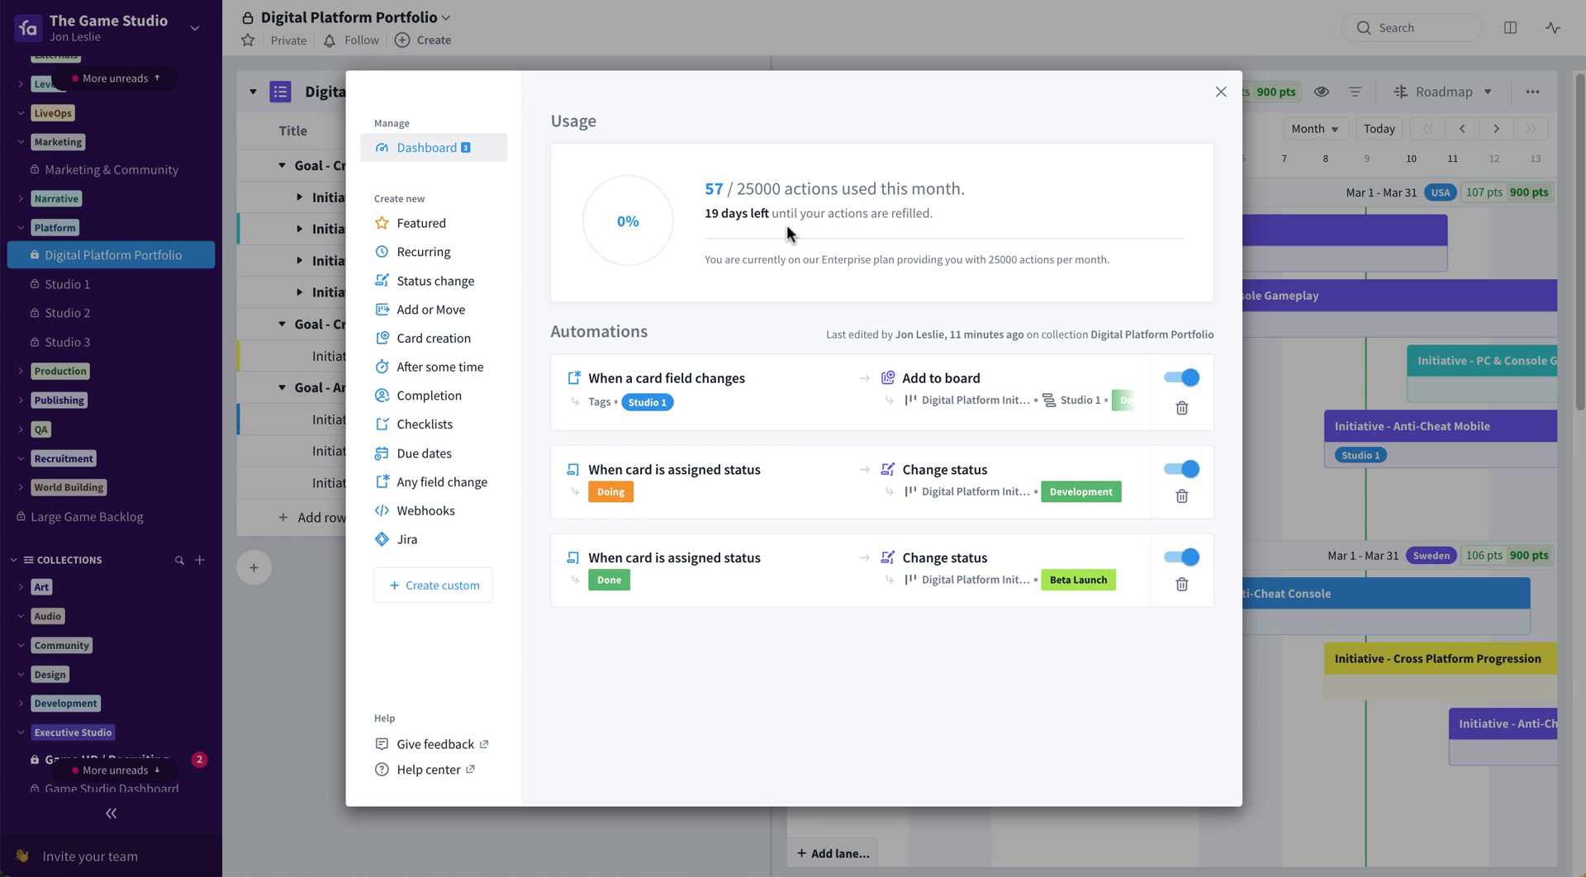
{"action": "left_click", "coordinate": [774, 411]}
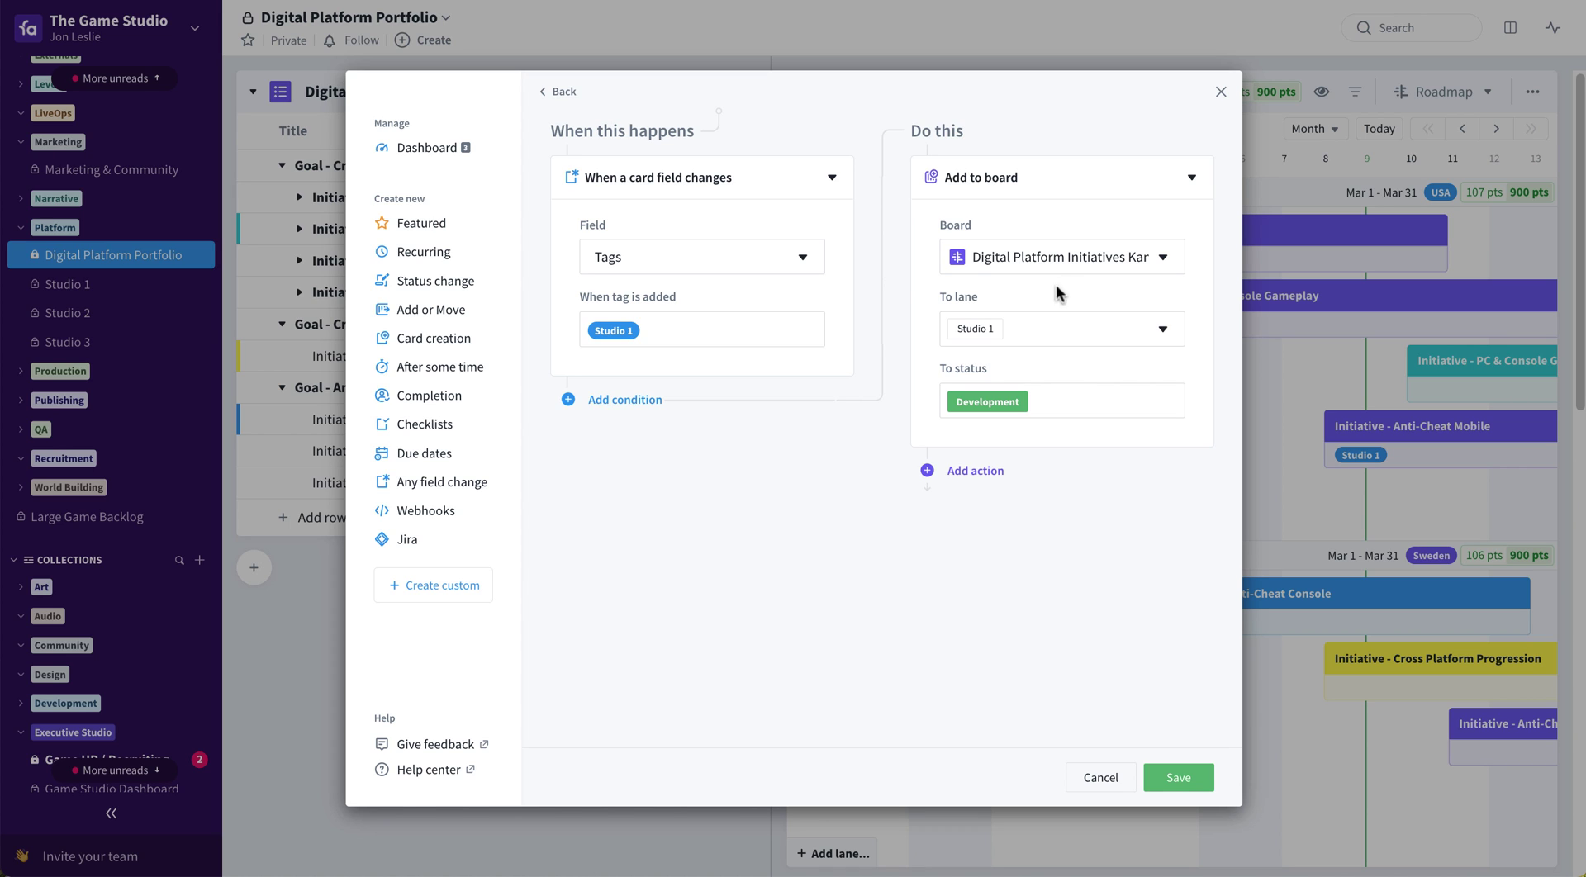
{"action": "left_click", "coordinate": [1045, 329]}
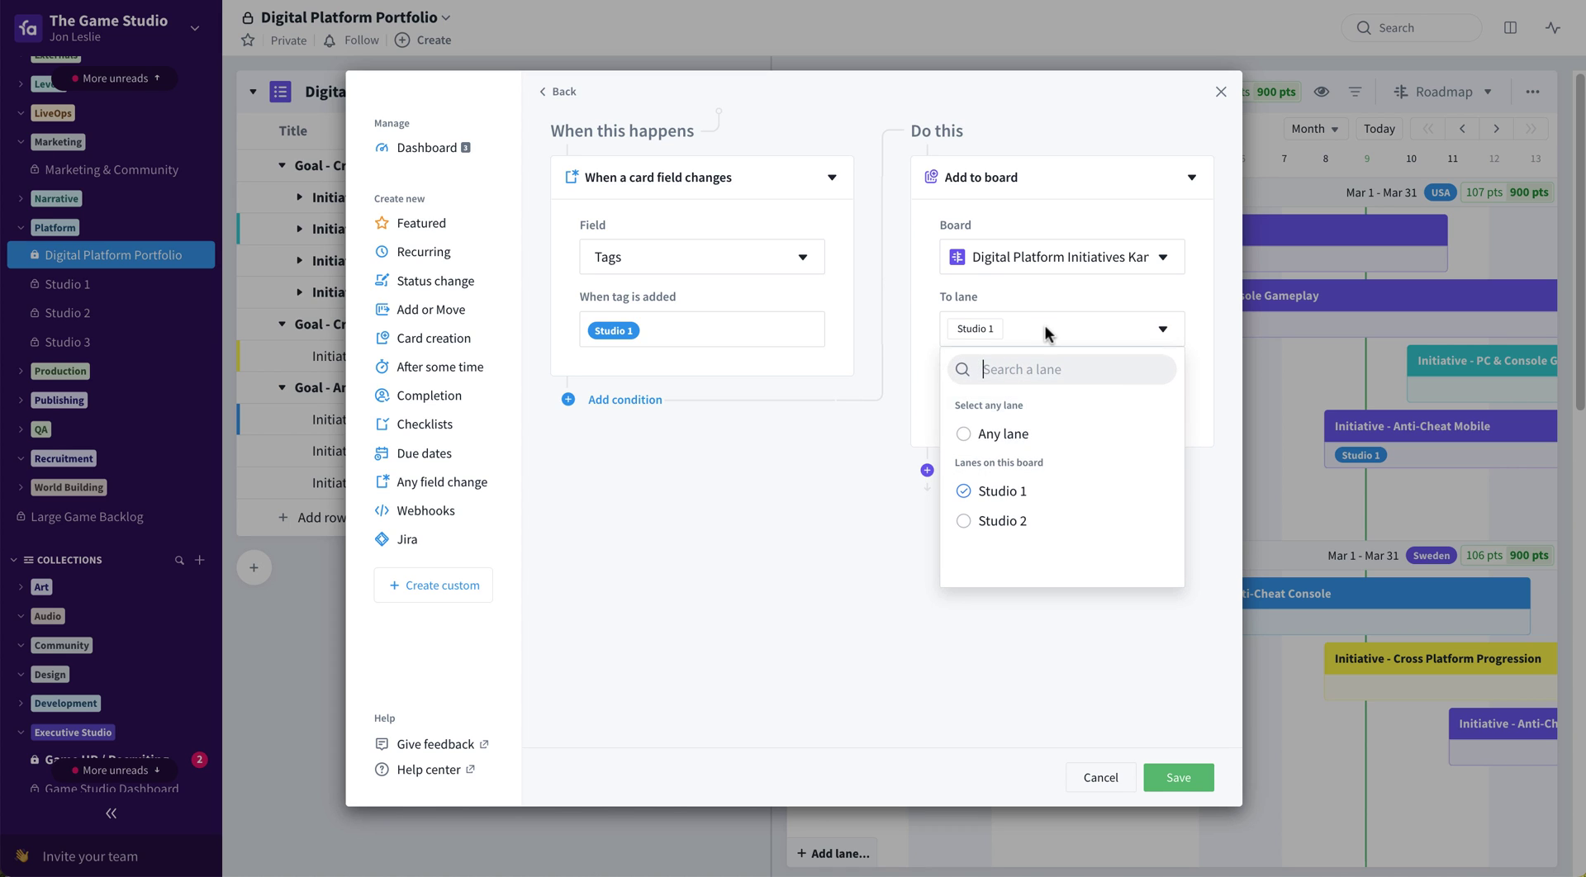
{"action": "left_click", "coordinate": [1055, 491]}
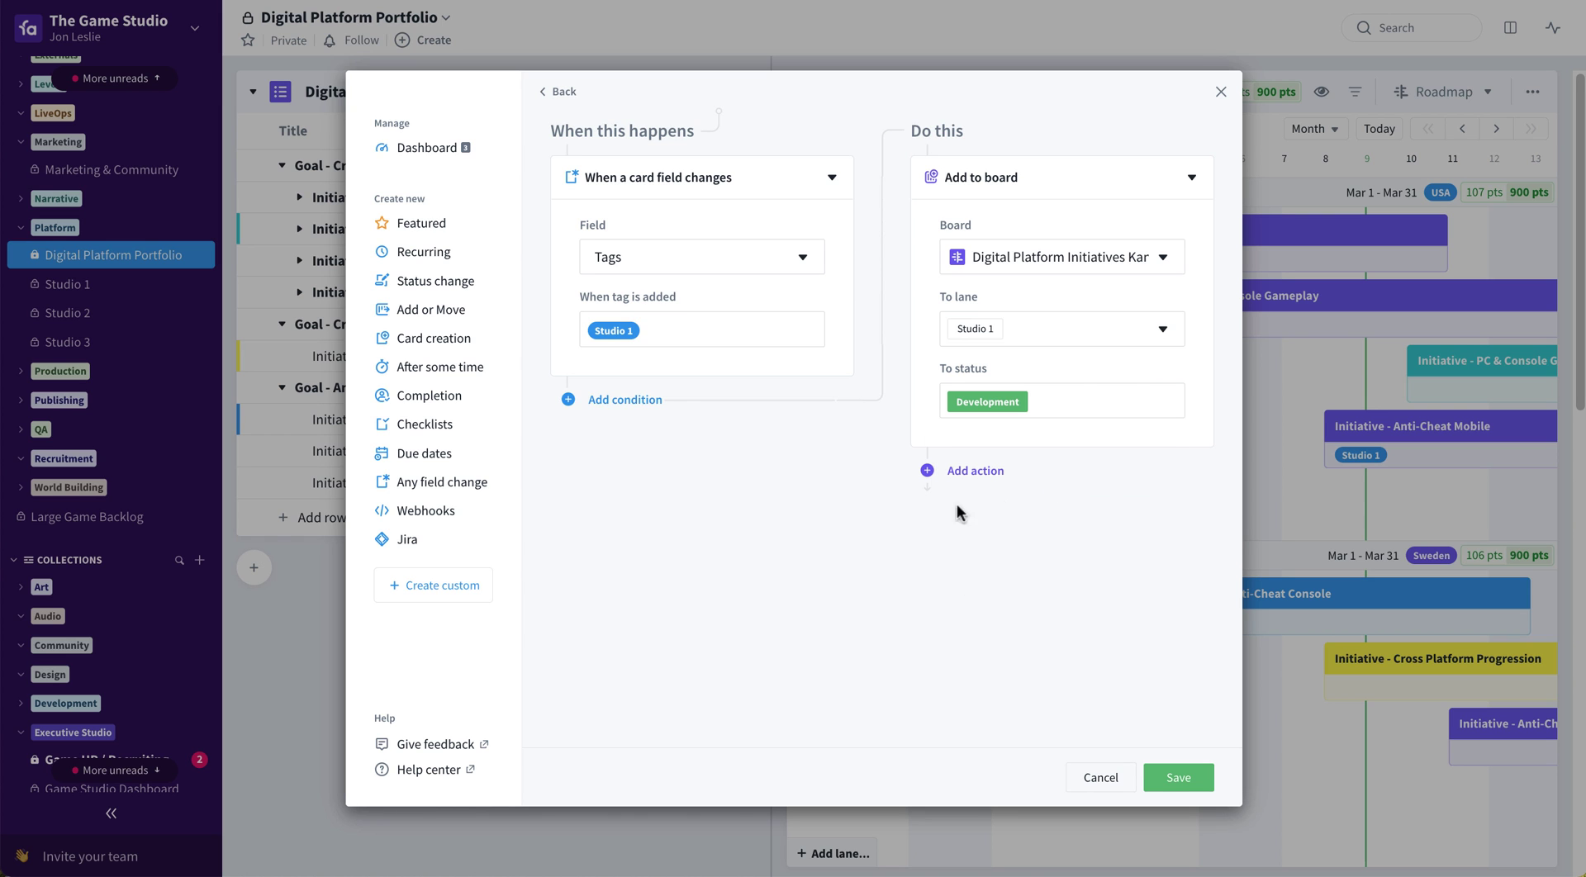
{"action": "left_click", "coordinate": [1178, 776]}
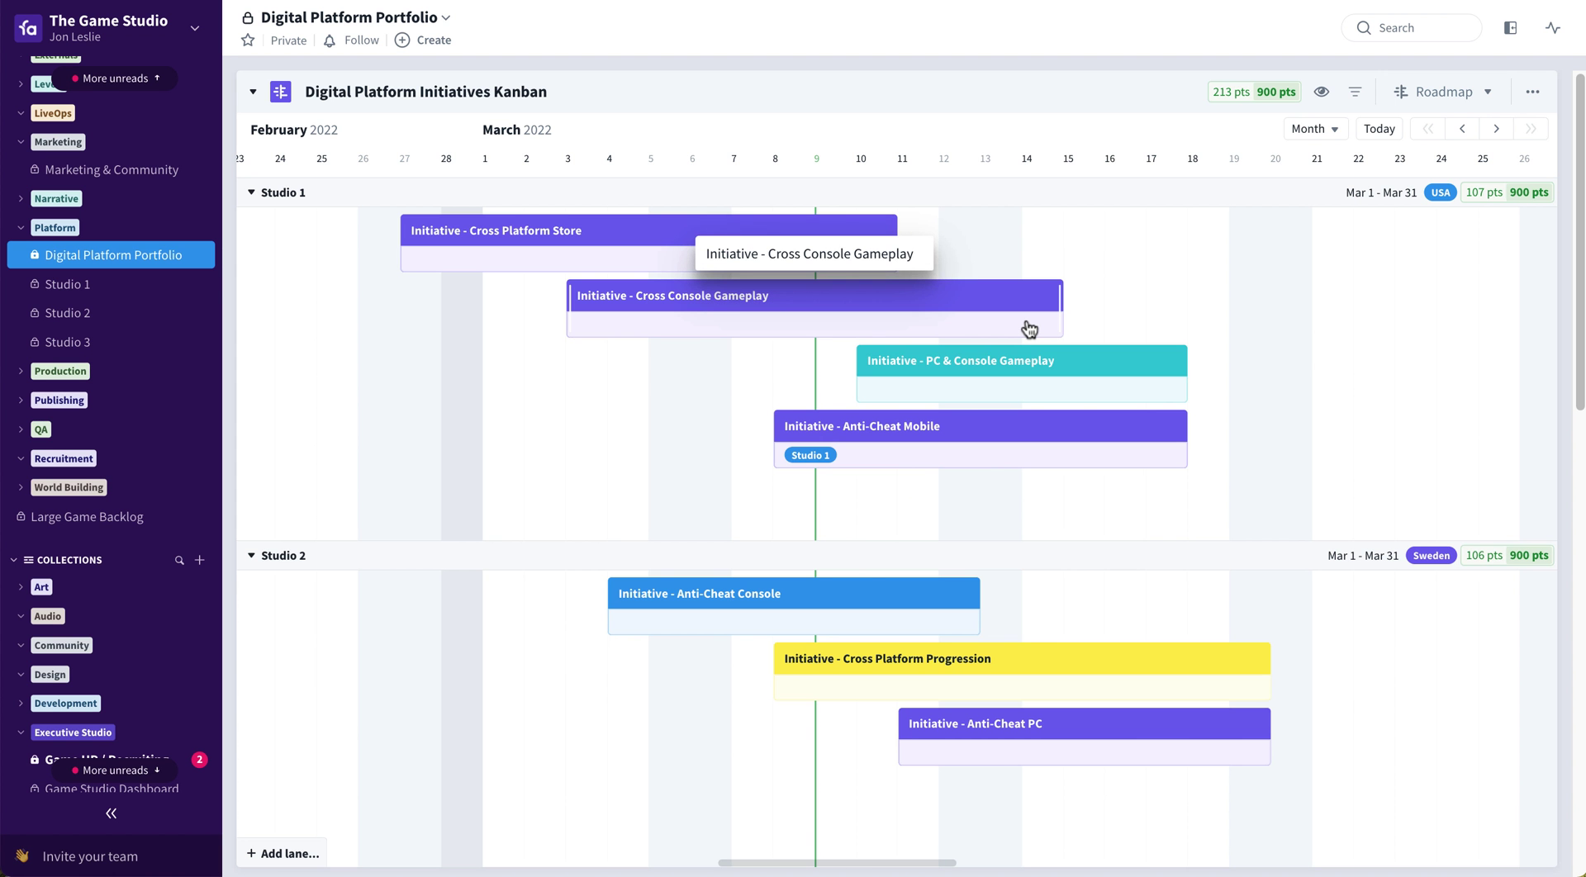